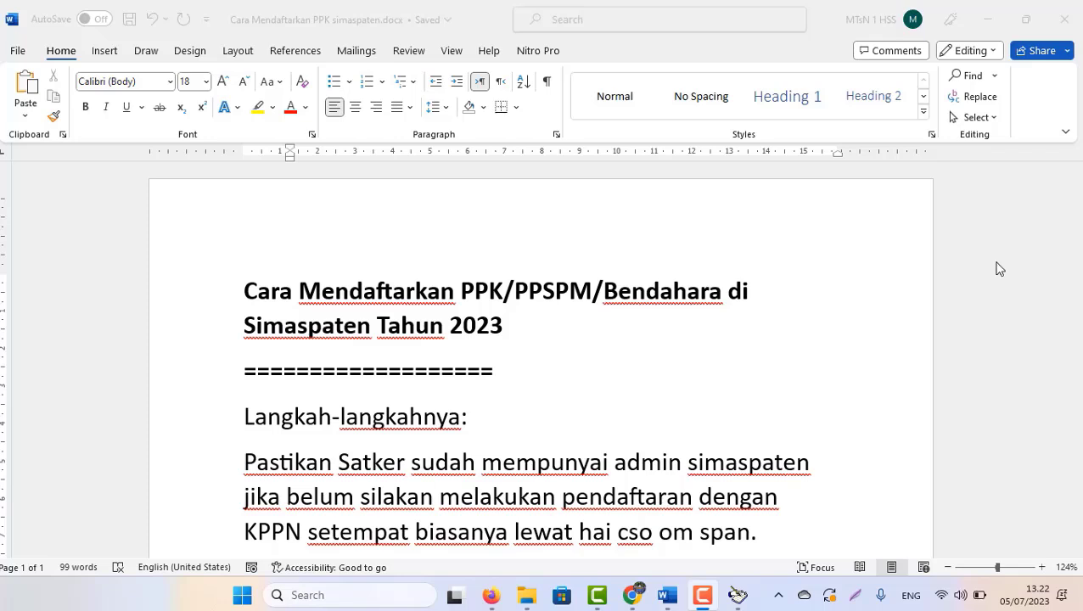
# Read through the registration instructions, switch to the browser, and sign in to Simaspaten through DIGIT with the satker admin account.
pyautogui.click(607, 424)
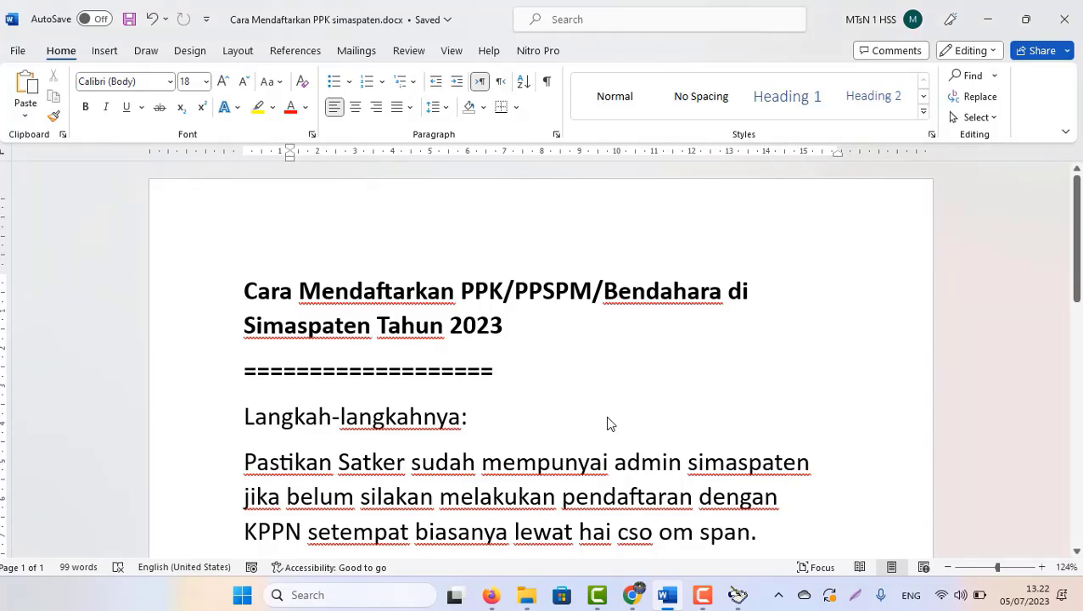
pyautogui.hotkey('ctrl', 'End')
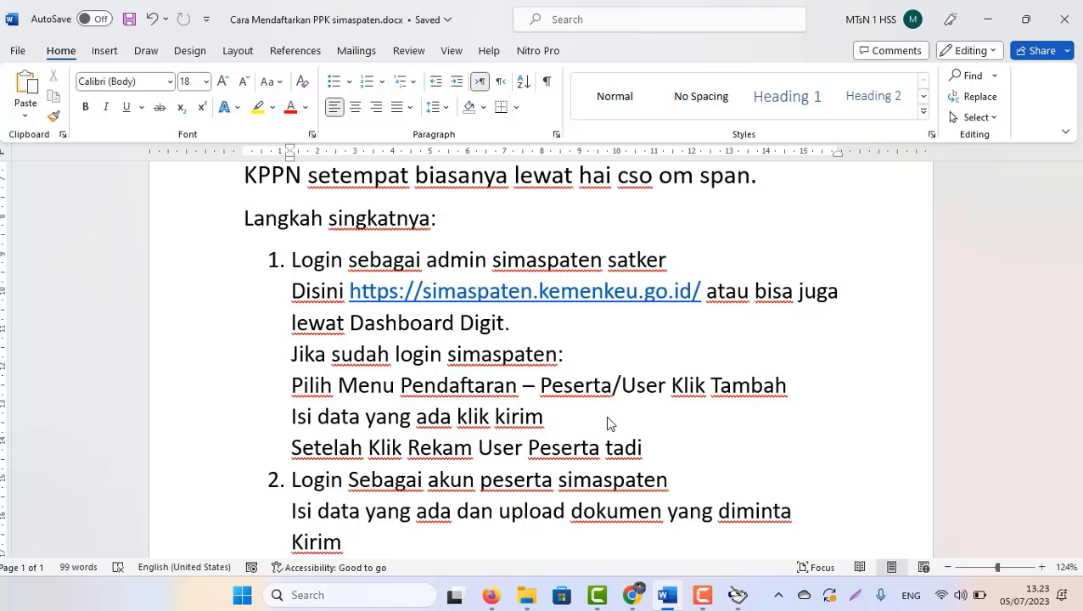
pyautogui.click(631, 594)
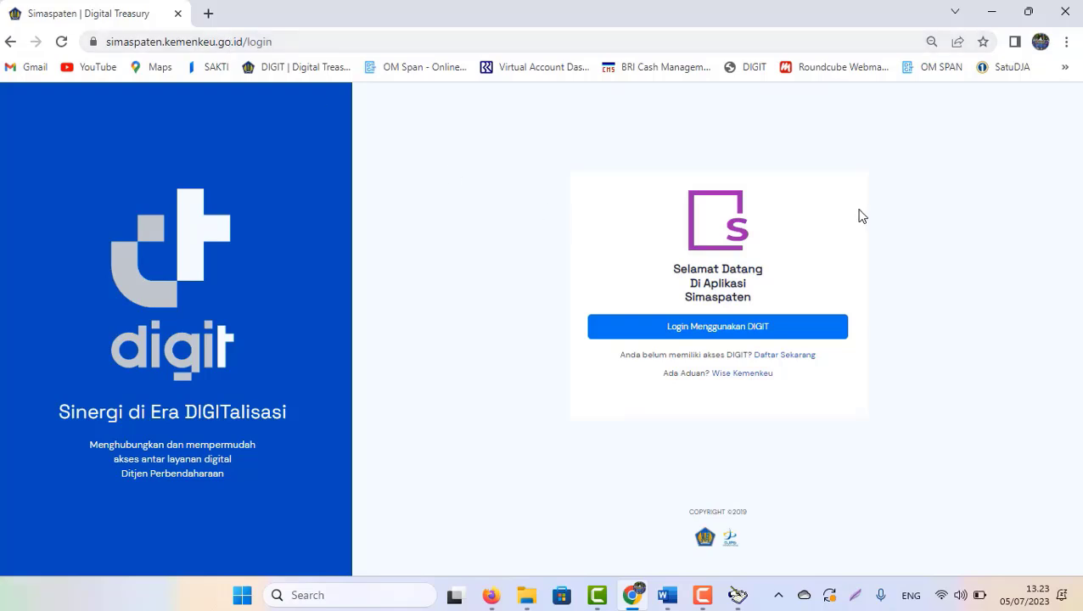
pyautogui.click(740, 337)
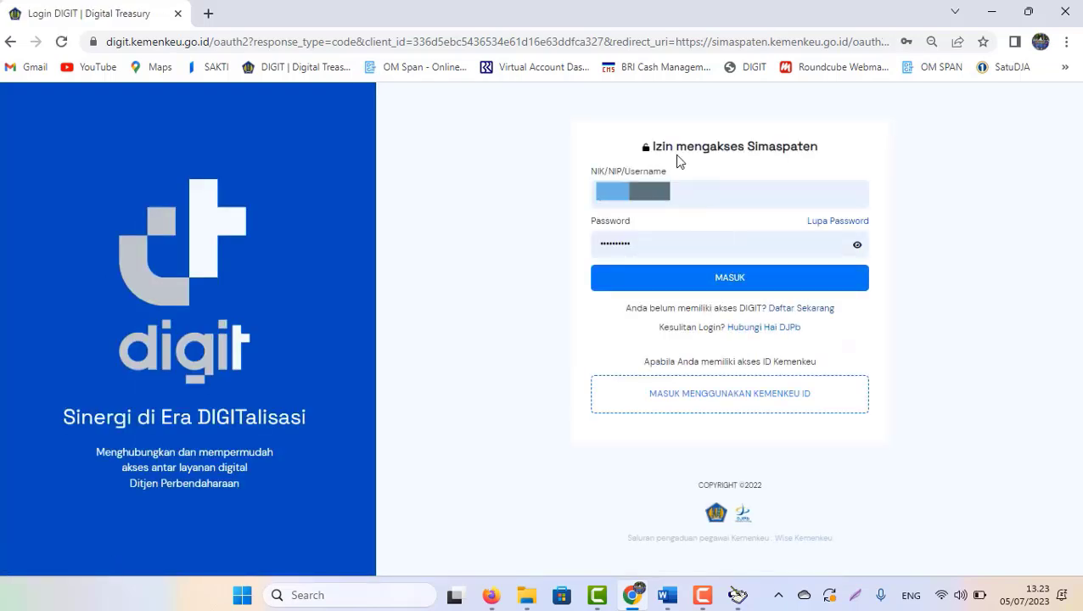
pyautogui.click(726, 280)
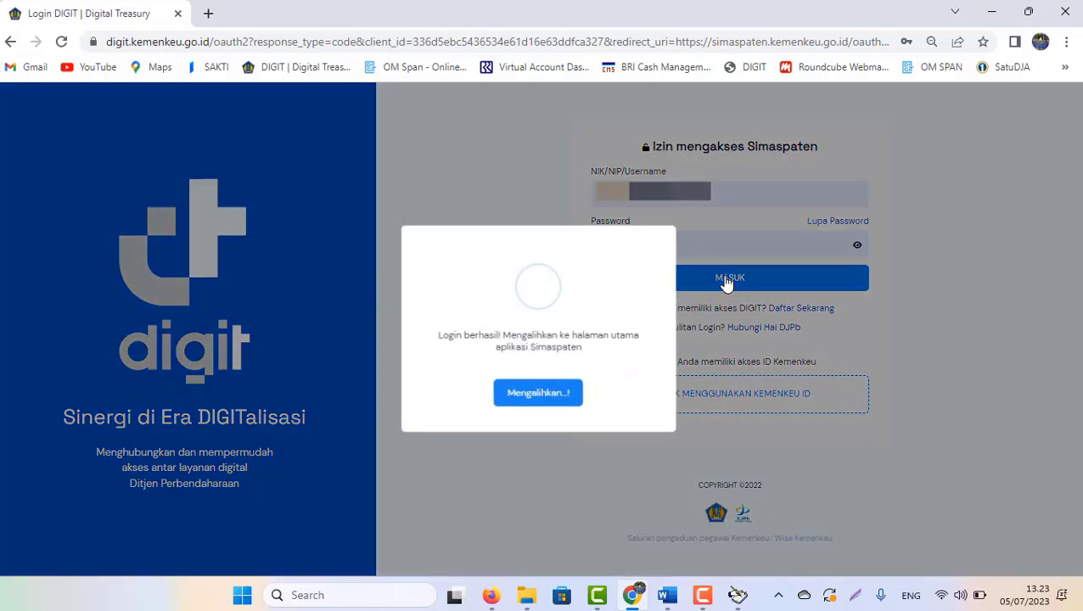
pyautogui.click(546, 398)
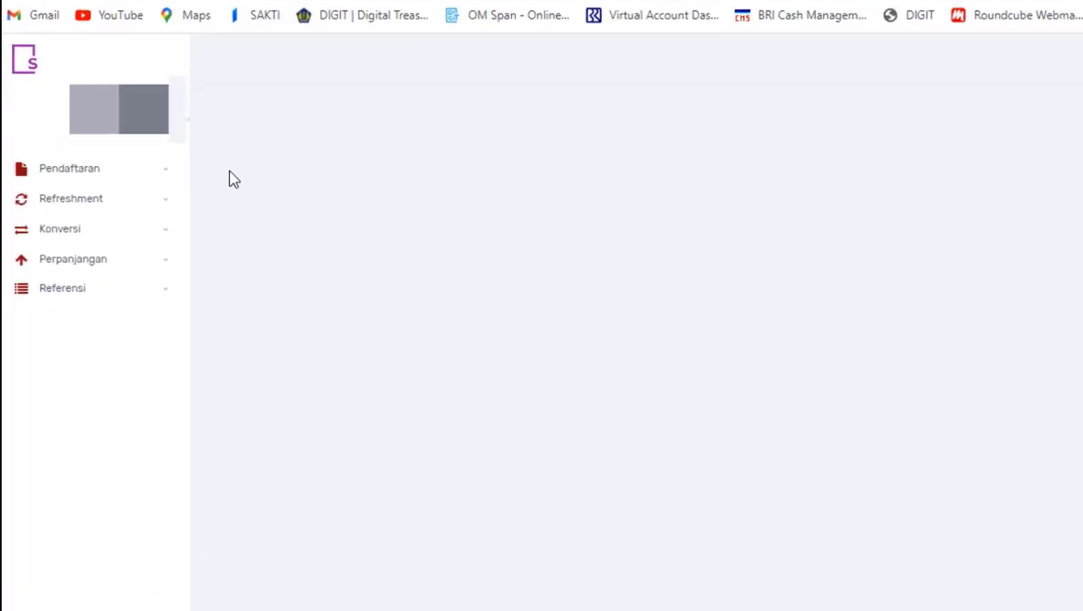
# Go to the Peserta/User registration list under Pendaftaran and start adding a new participant.
pyautogui.click(61, 143)
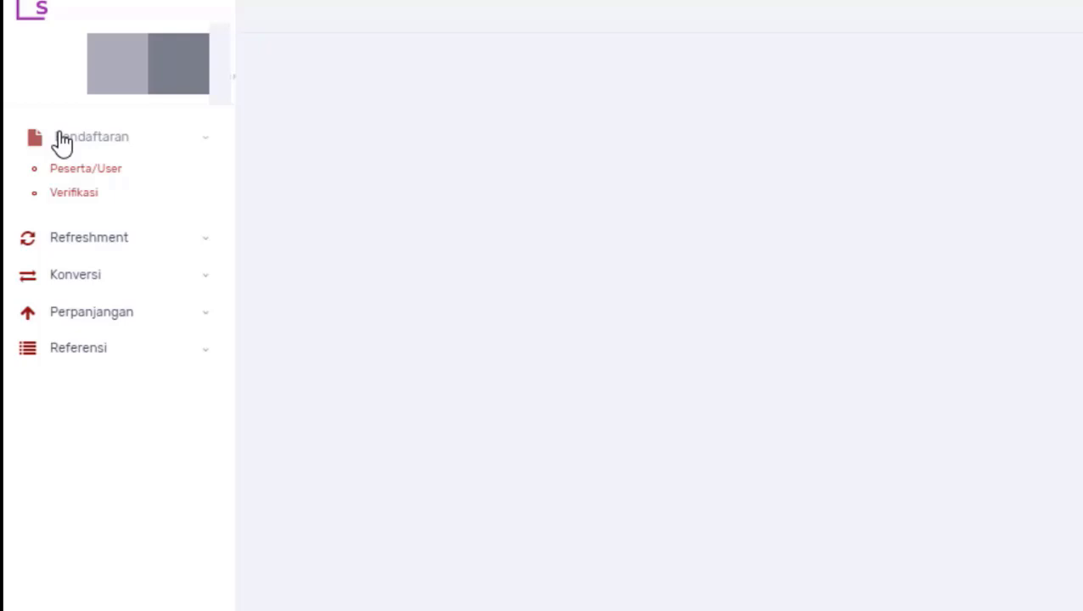
pyautogui.click(98, 178)
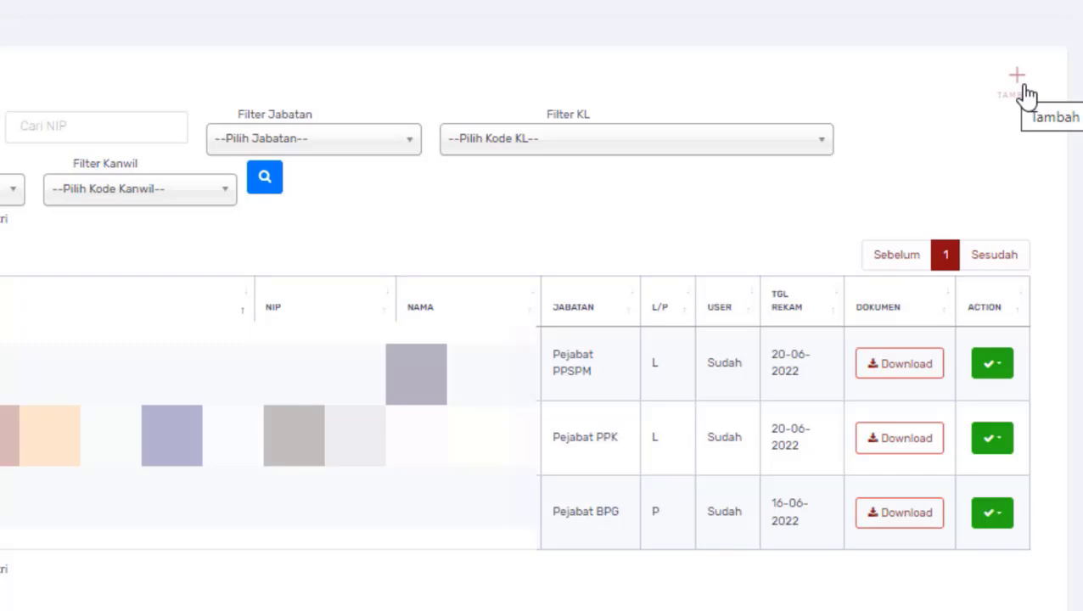
pyautogui.click(1027, 93)
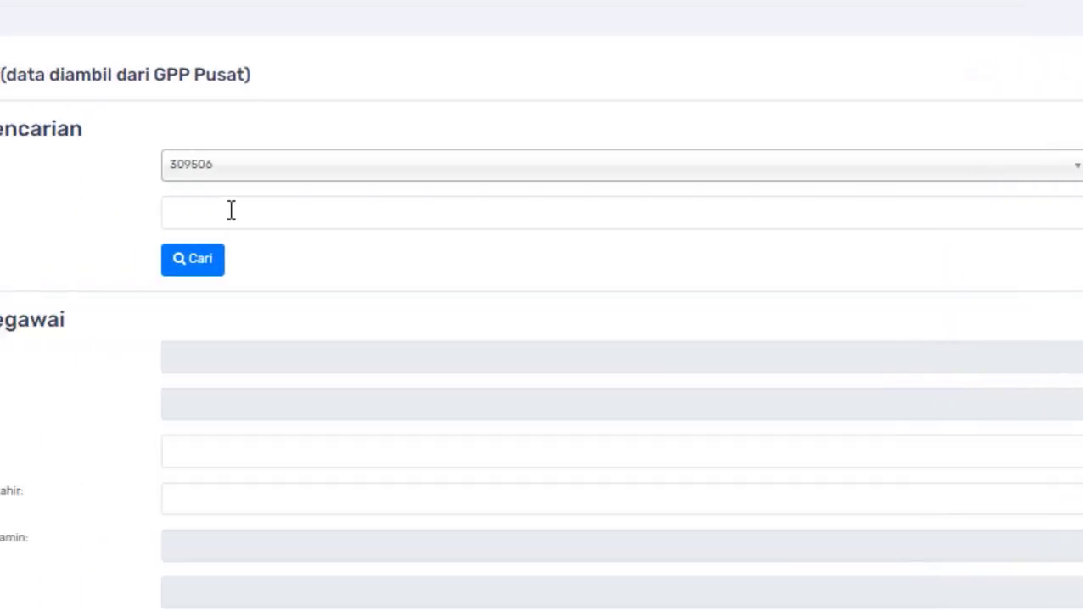
# Enter the employee's NIP in the Pencarian section and retrieve the employee data.
pyautogui.click(213, 214)
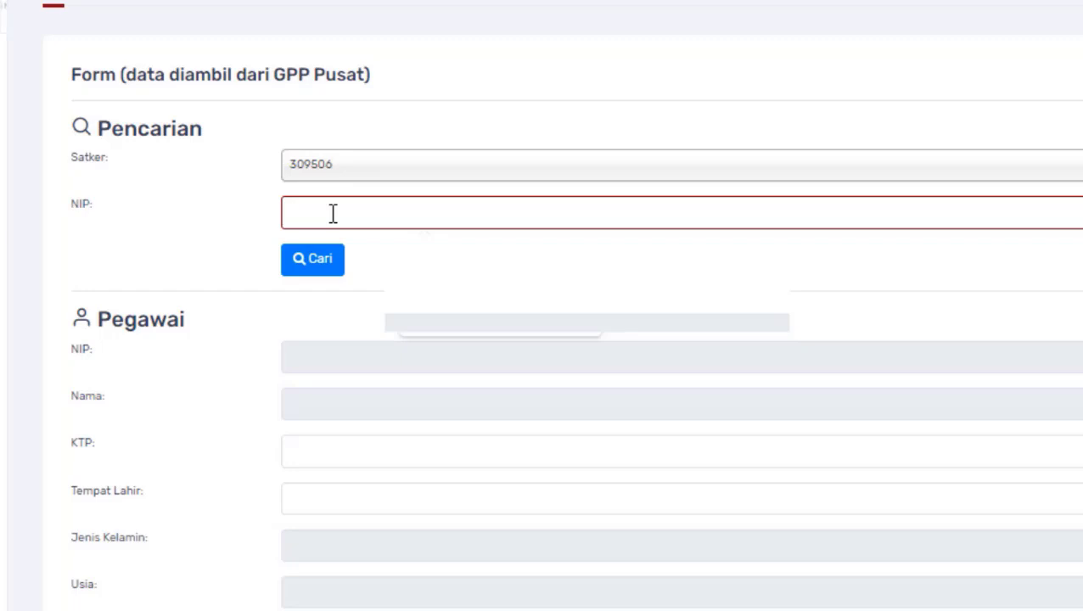
pyautogui.click(479, 325)
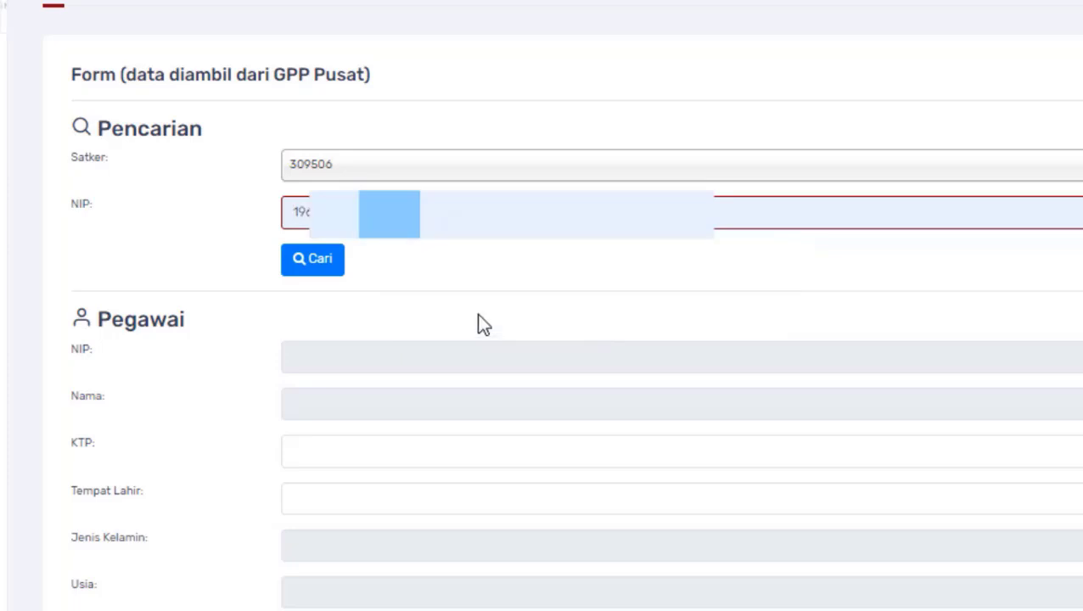
pyautogui.click(316, 259)
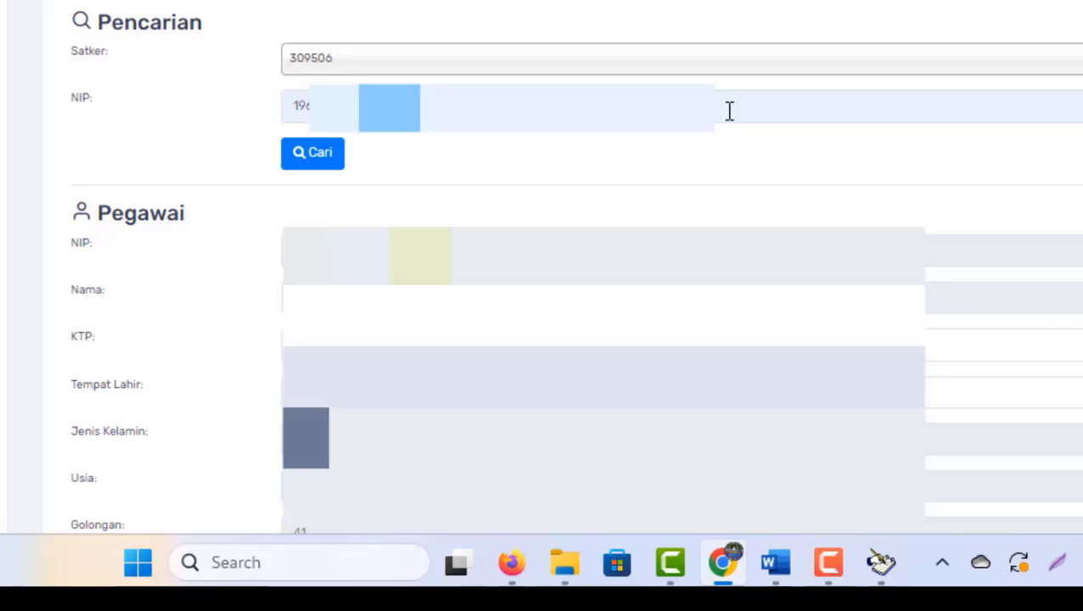
# Choose Pejabat Pembuat Komitmen as the Jabatan and submit the participant registration form.
pyautogui.scroll(-5, 729, 110)
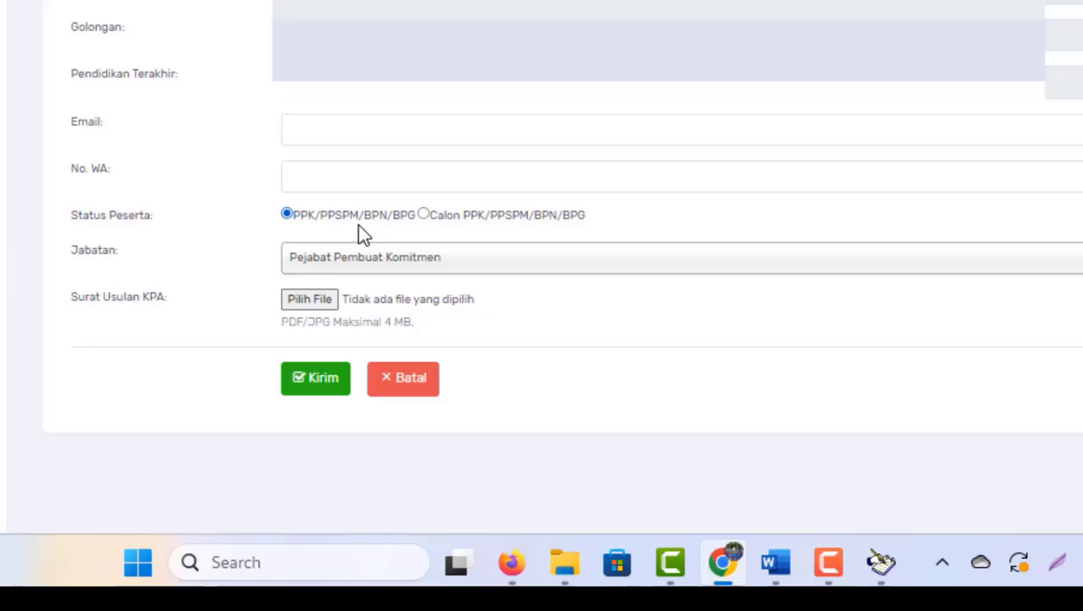
pyautogui.click(422, 268)
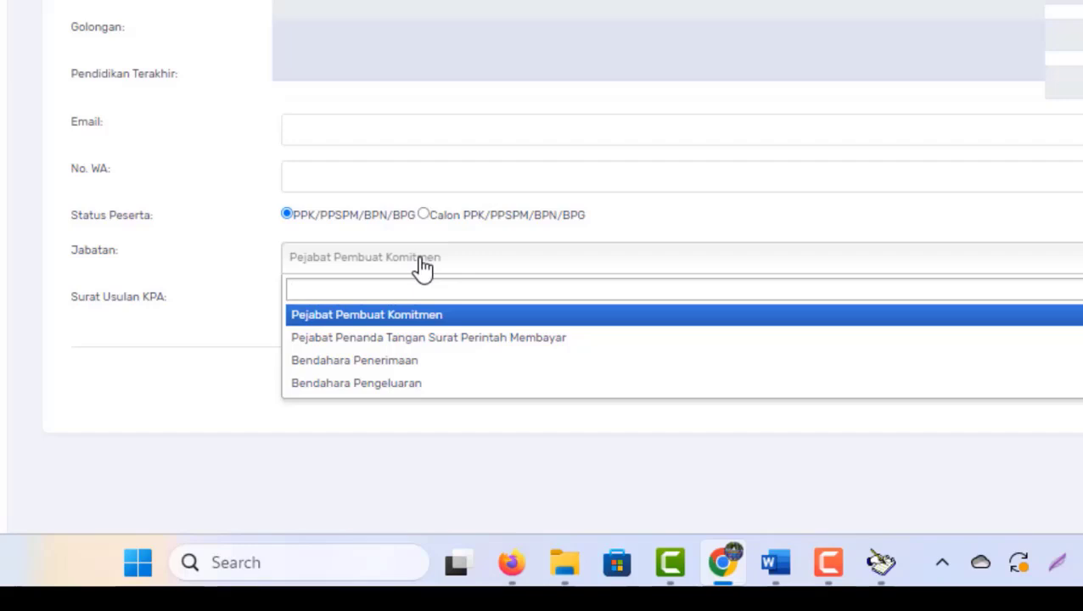
pyautogui.click(380, 322)
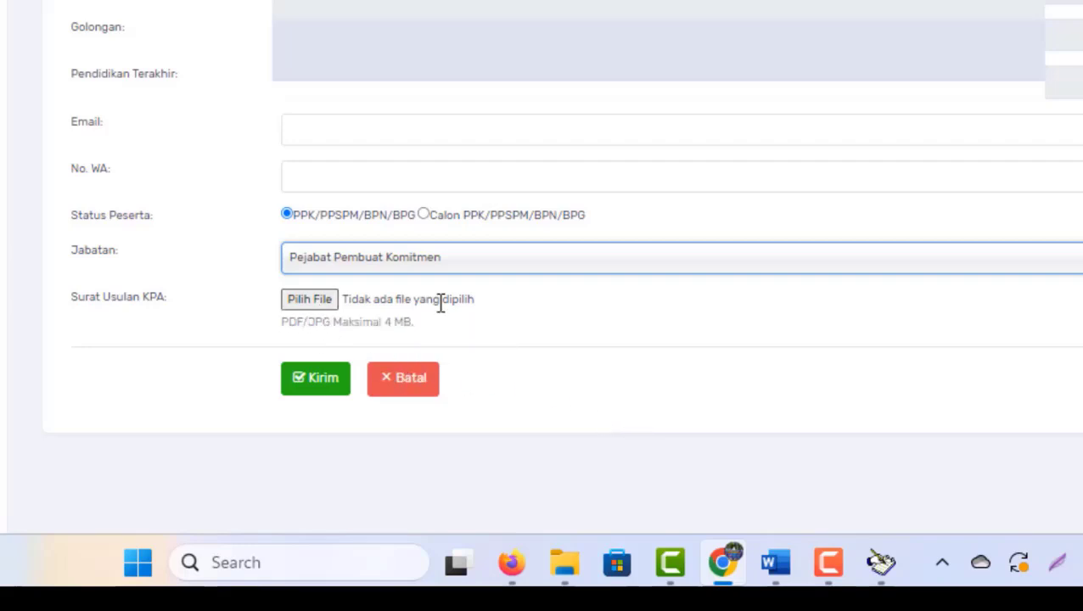
pyautogui.click(310, 392)
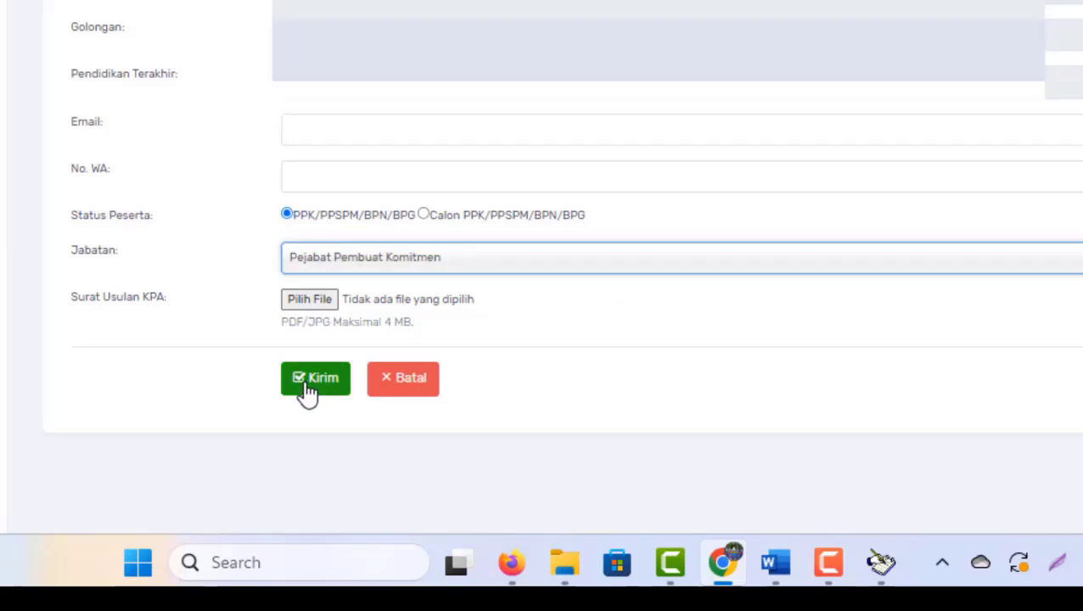
pyautogui.click(830, 564)
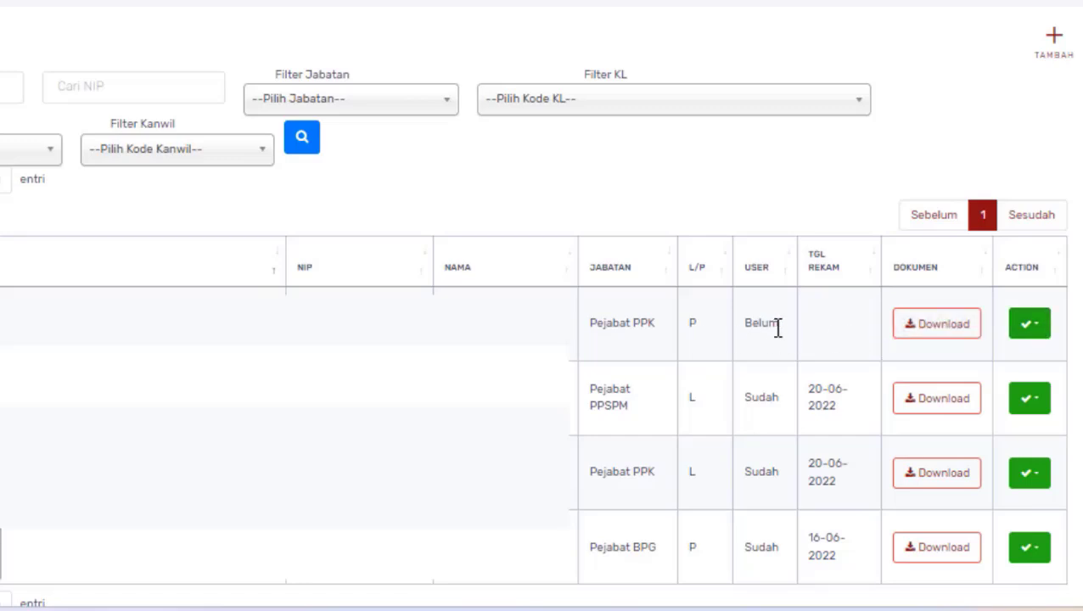
# Run Rekam User for the Pejabat PPK participant whose user is still Belum, and submit the employee form.
pyautogui.click(1037, 330)
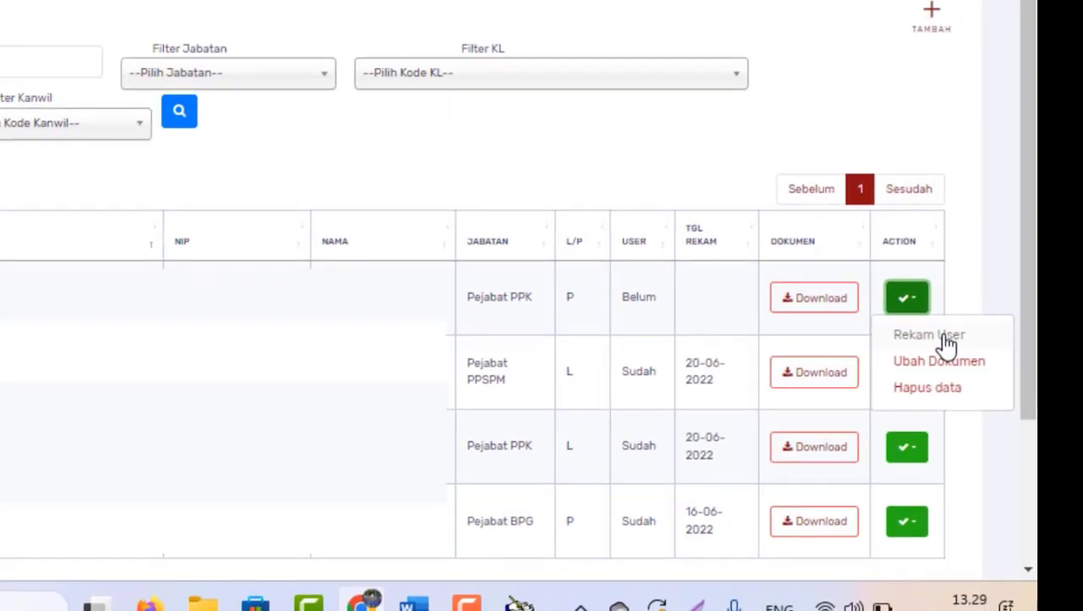
pyautogui.click(942, 338)
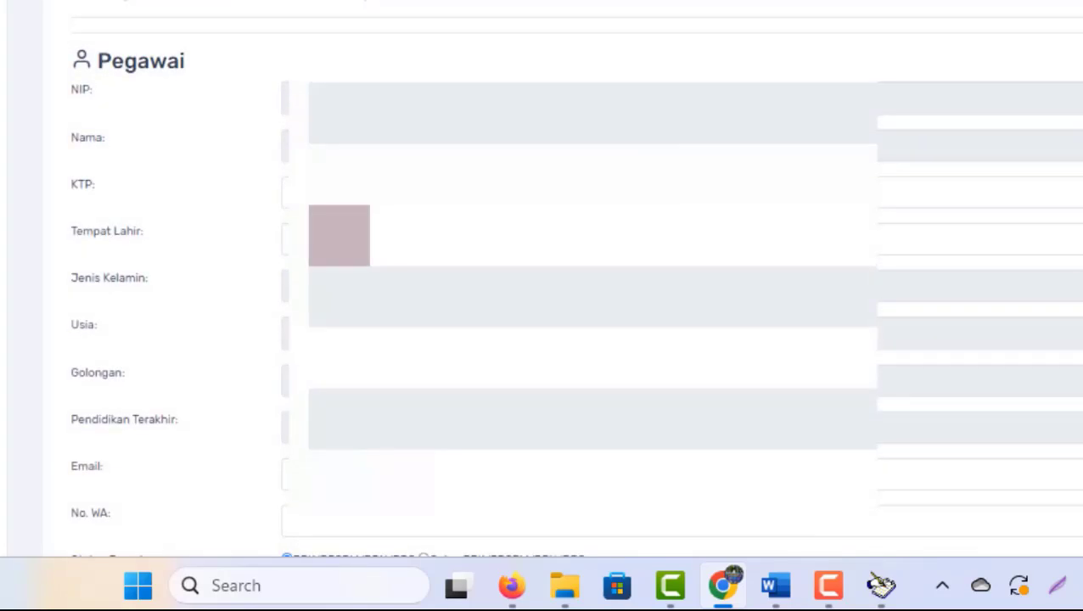
pyautogui.scroll(-4, 912, 416)
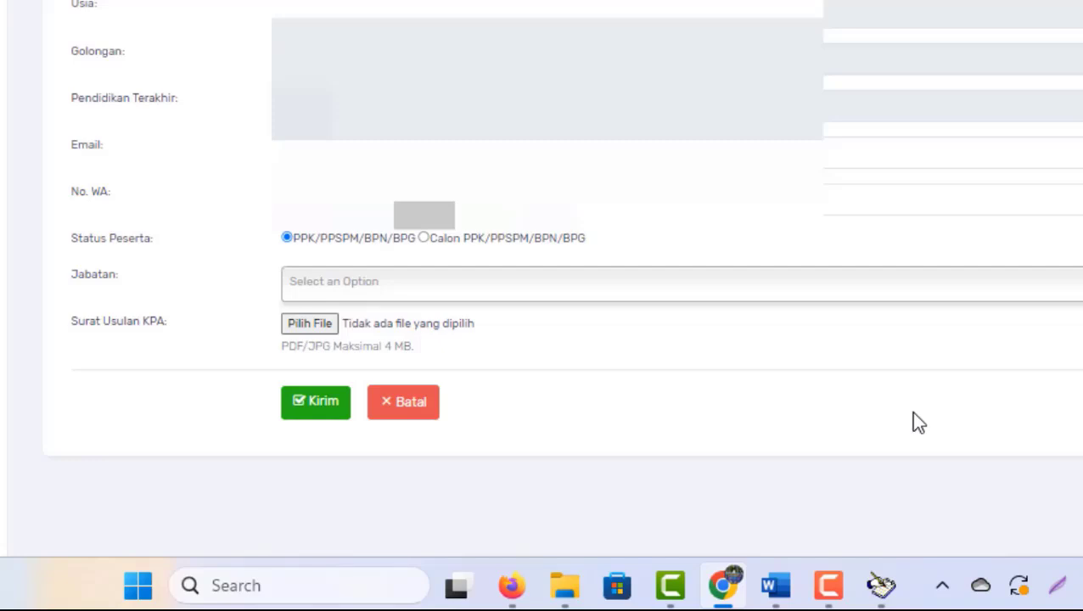
pyautogui.click(323, 409)
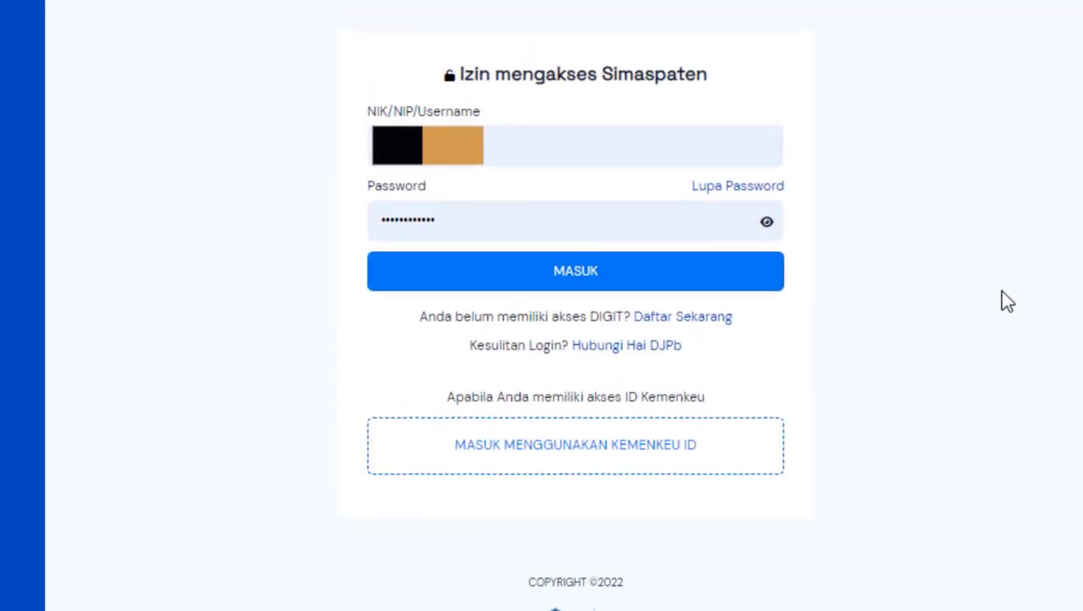
# Sign in to Simaspaten with the participant account and start recording a competency assessment proposal from the Usulan list.
pyautogui.click(610, 276)
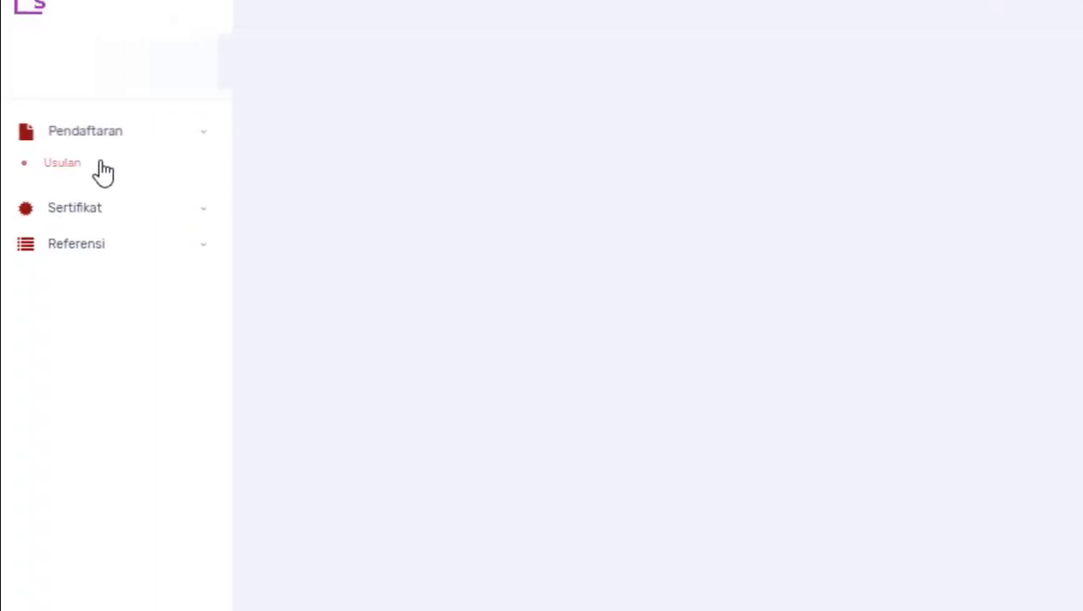
pyautogui.click(64, 163)
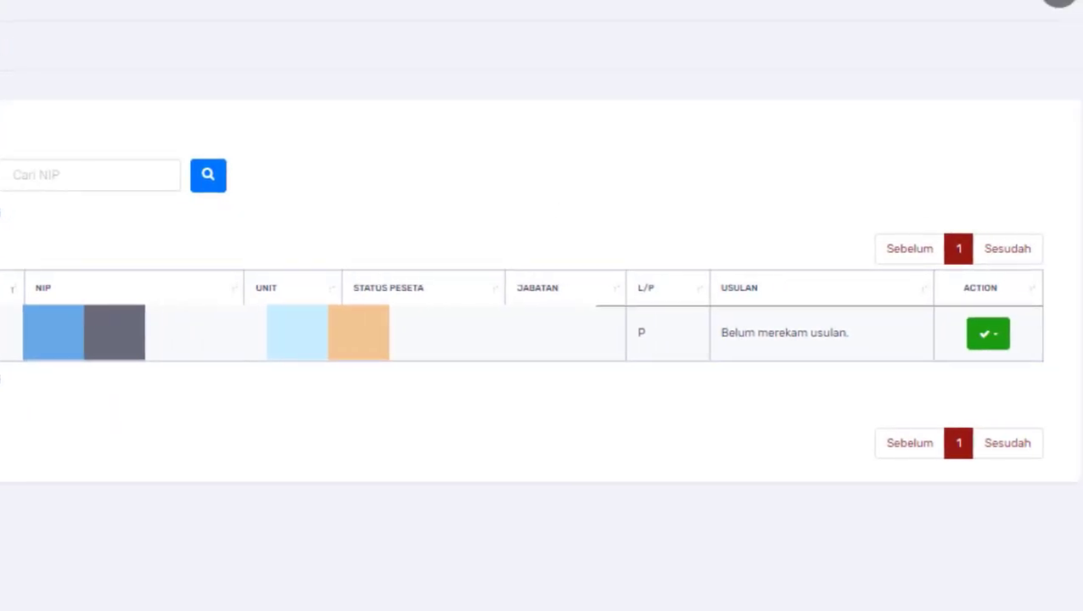
pyautogui.click(1000, 336)
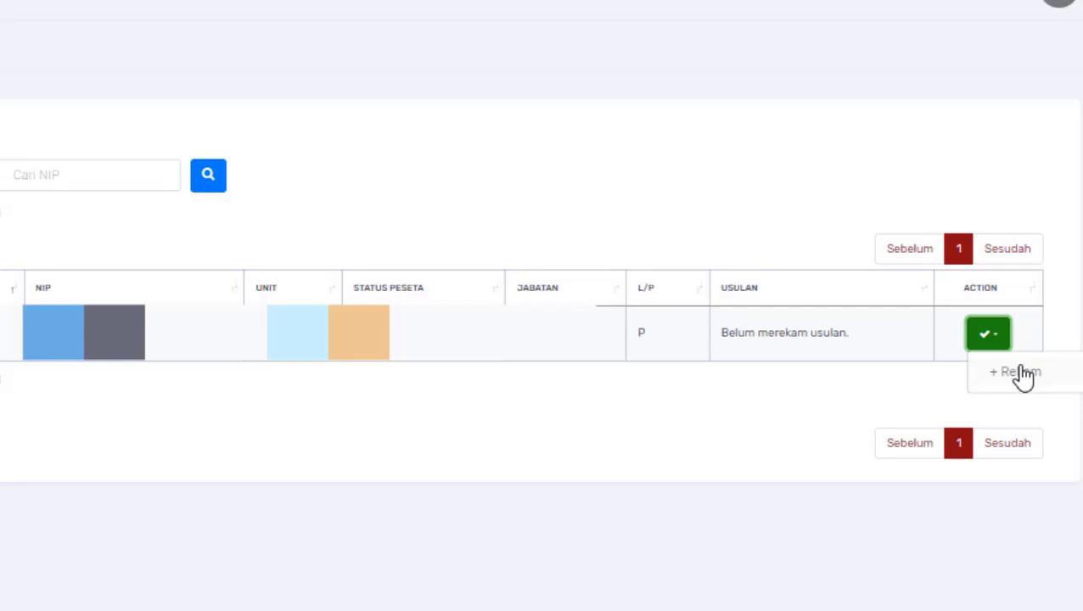
pyautogui.click(1023, 374)
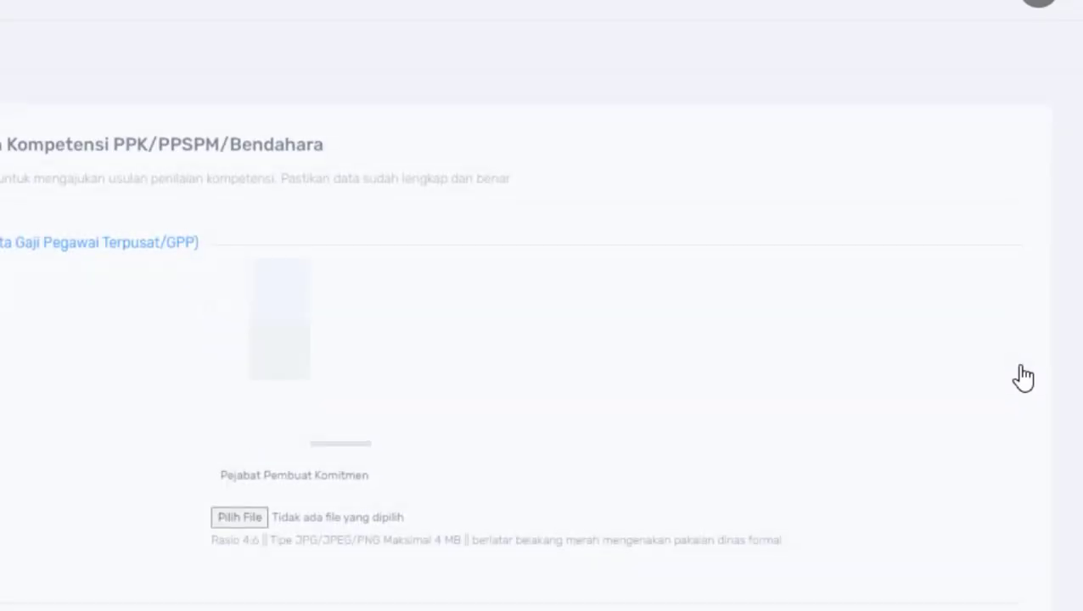
# Examine the proposal form's required data and file uploads, covering rank, education, structural position, Diklat and experience as an APBN management official.
pyautogui.scroll(-5, 789, 76)
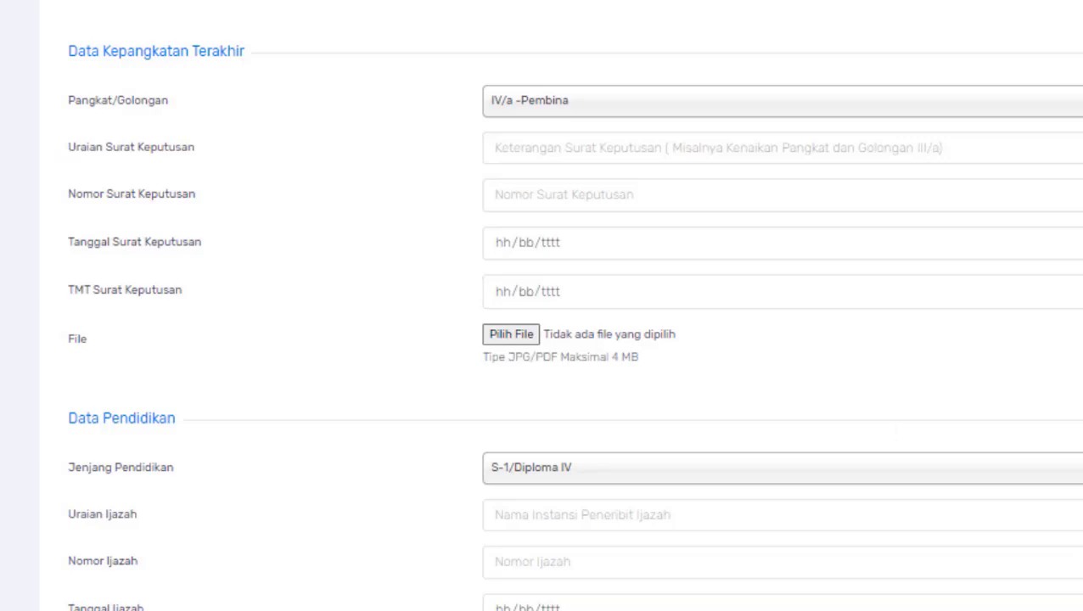
pyautogui.scroll(-5, 541, 306)
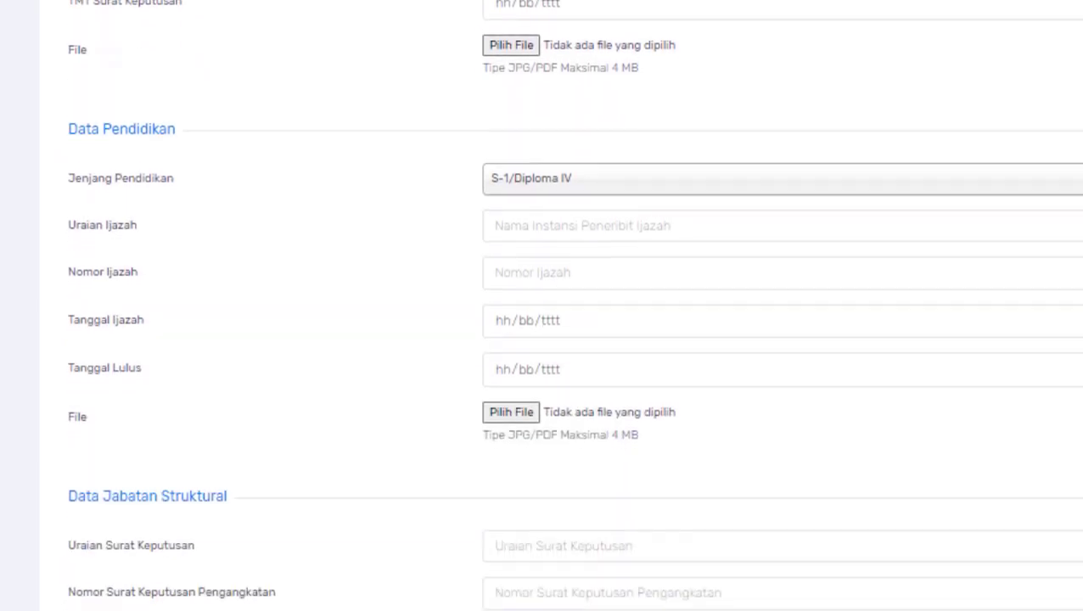
pyautogui.scroll(-2, 541, 305)
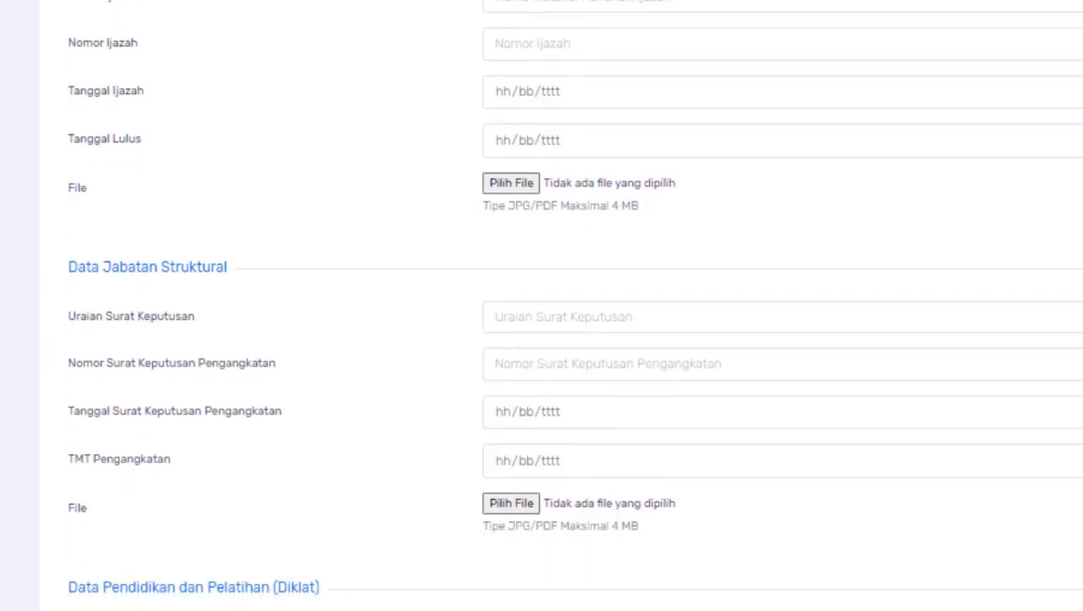
pyautogui.scroll(-2, 542, 306)
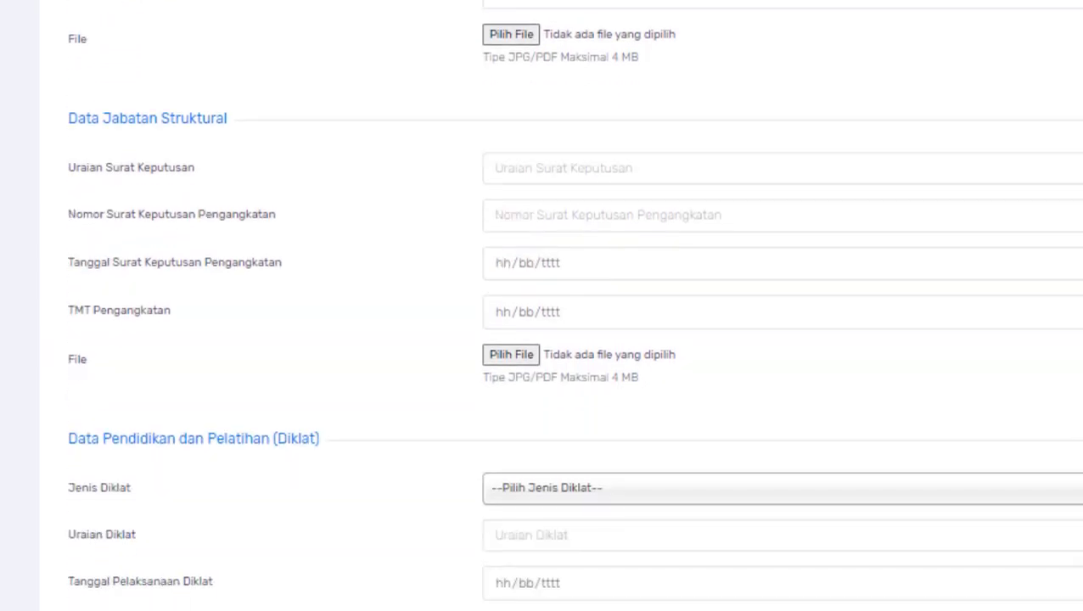
pyautogui.scroll(-6, 542, 306)
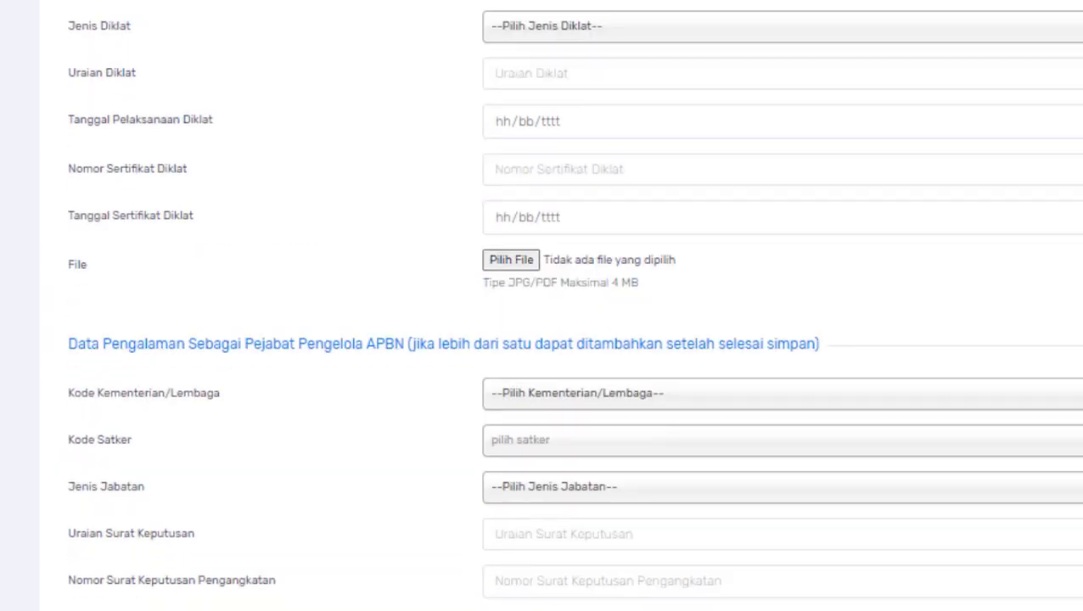
pyautogui.scroll(-5, 541, 306)
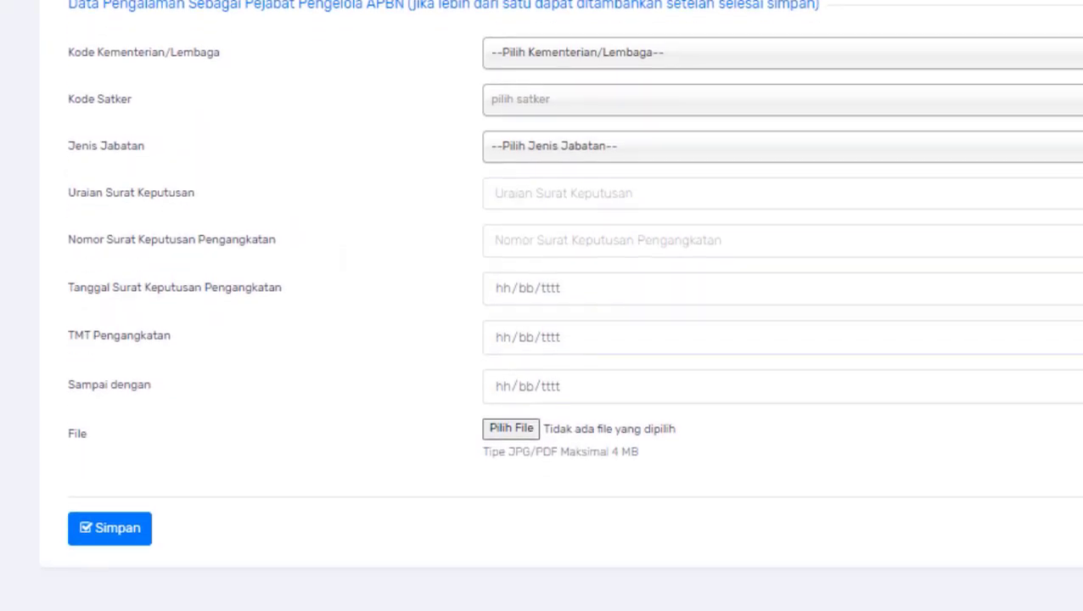
pyautogui.scroll(1, 542, 305)
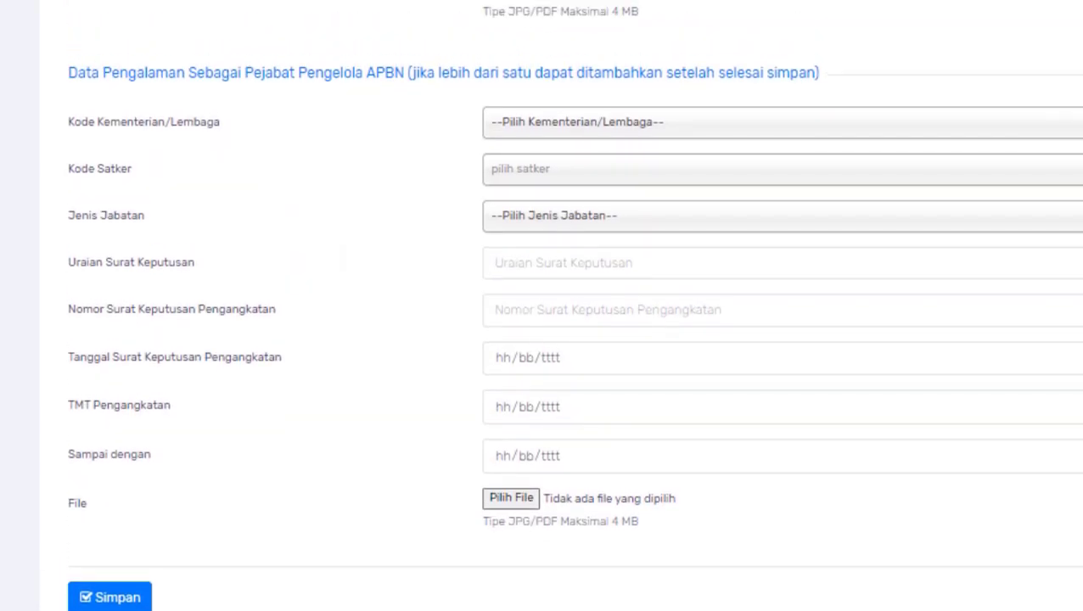
pyautogui.scroll(1, 542, 305)
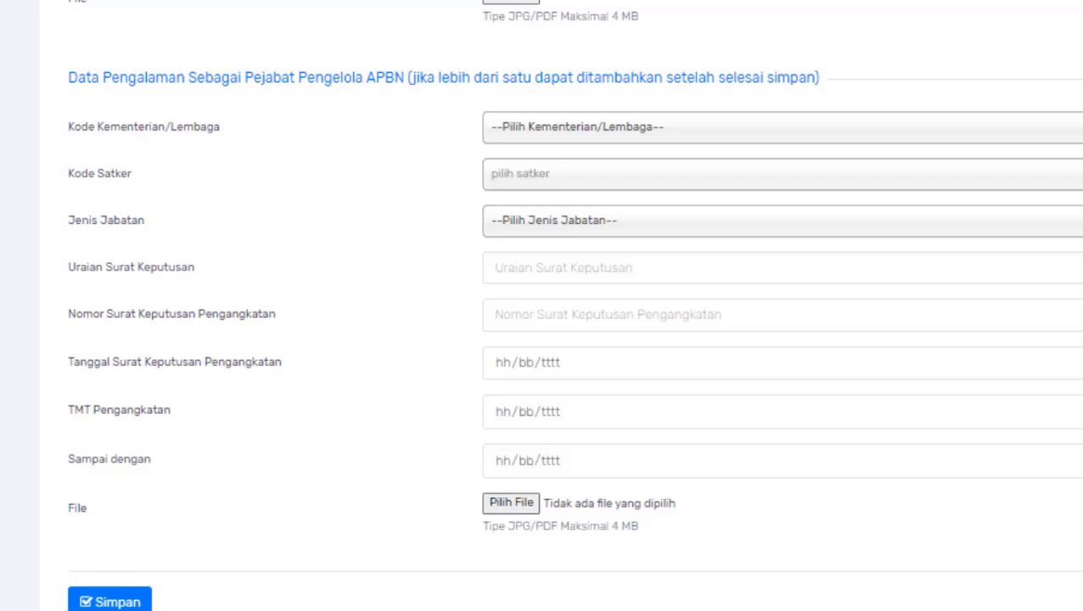
pyautogui.scroll(-1, 1010, 344)
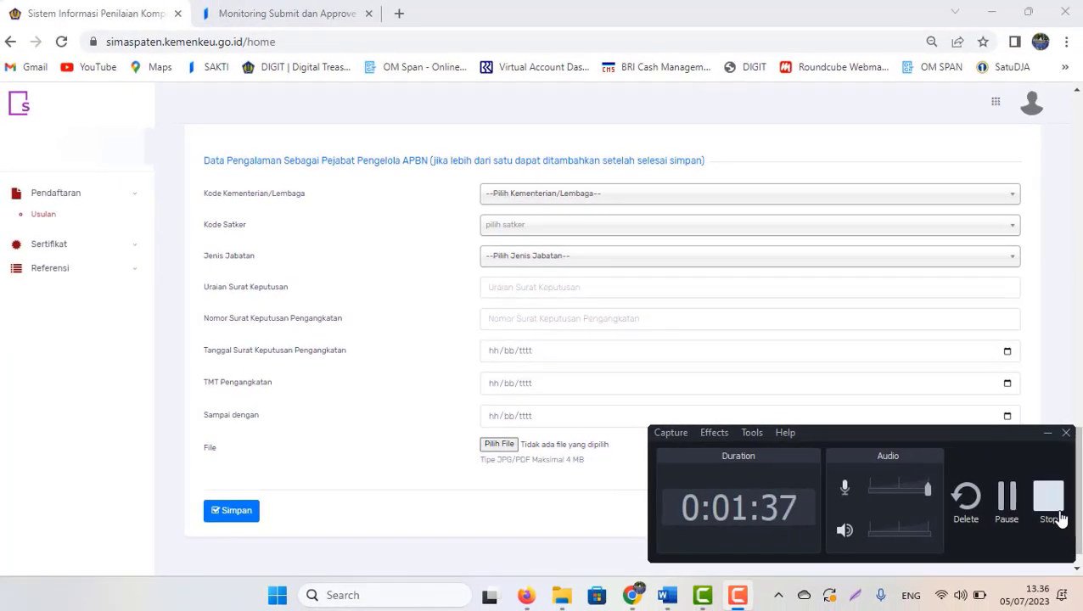
pyautogui.click(1054, 512)
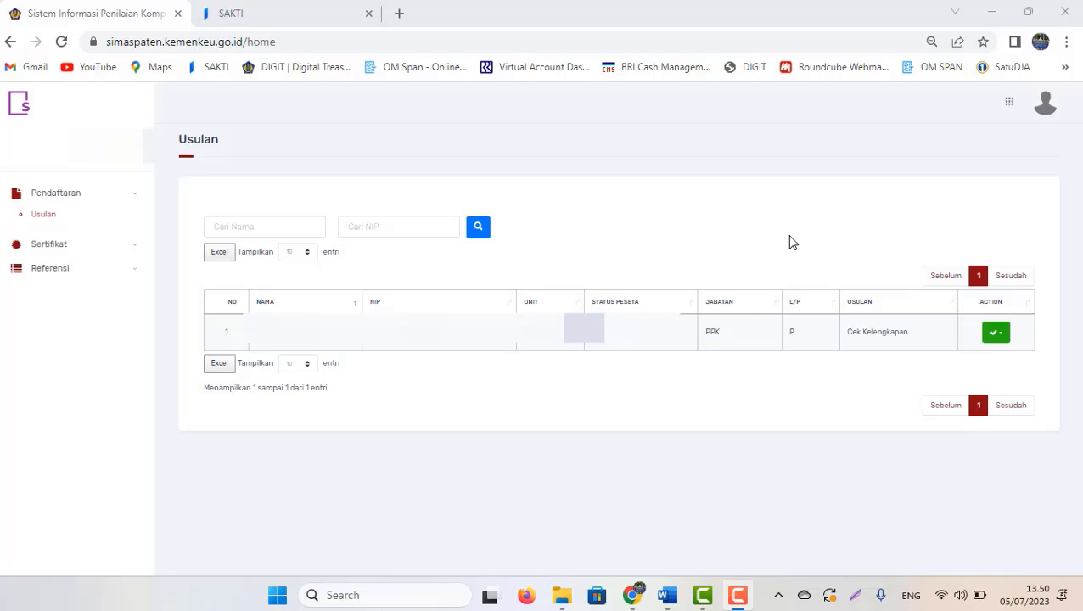
# Open the detail of the PPK proposal at Cek Kelengkapan, check its Pengalaman records, and submit it to the satker admin with Ajukan.
pyautogui.click(1006, 336)
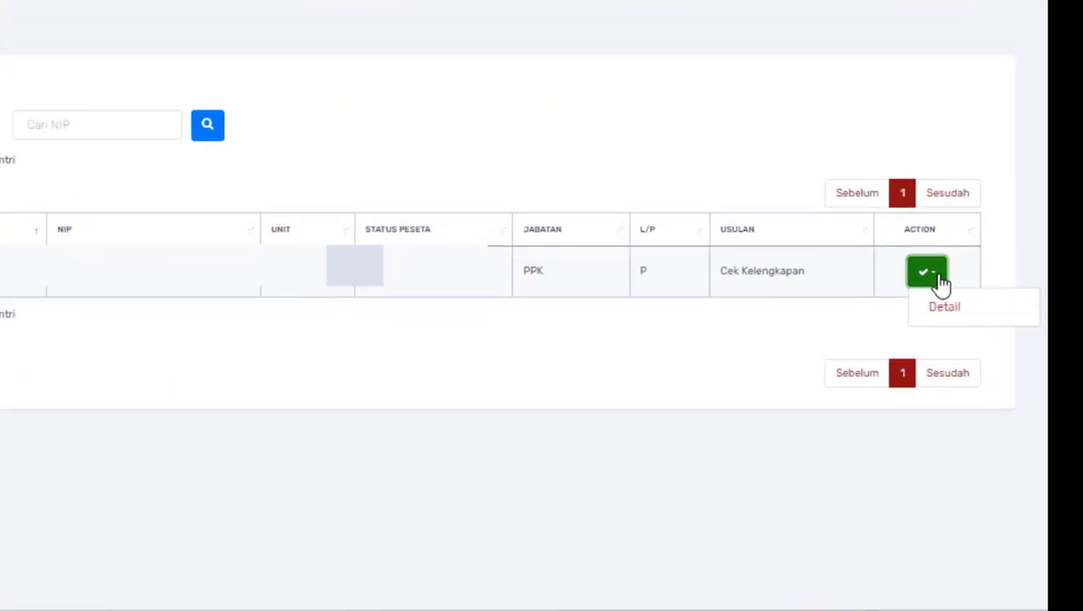
pyautogui.click(934, 294)
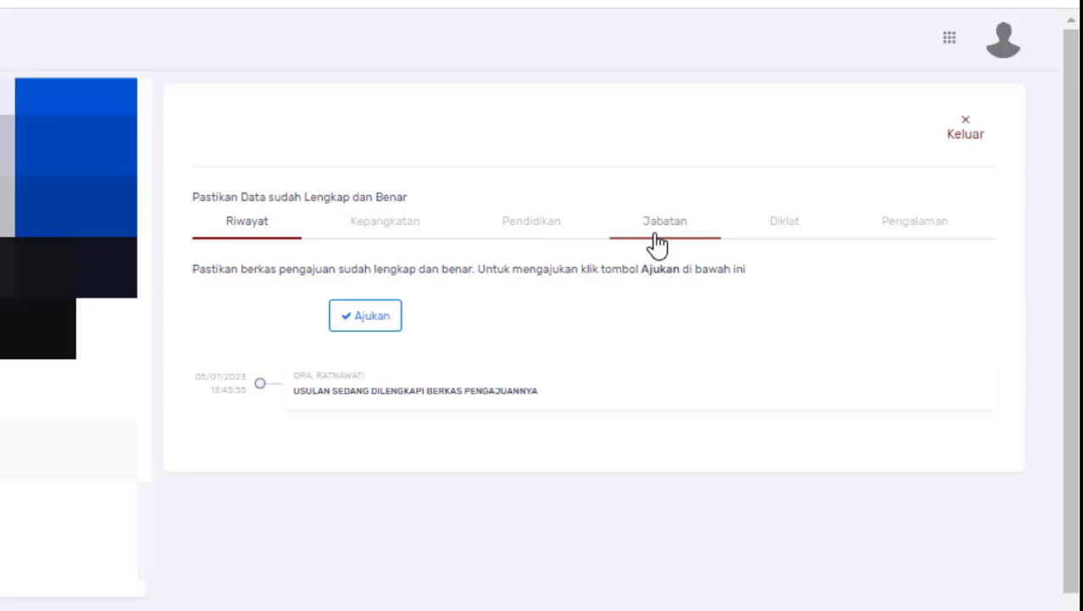
pyautogui.click(902, 242)
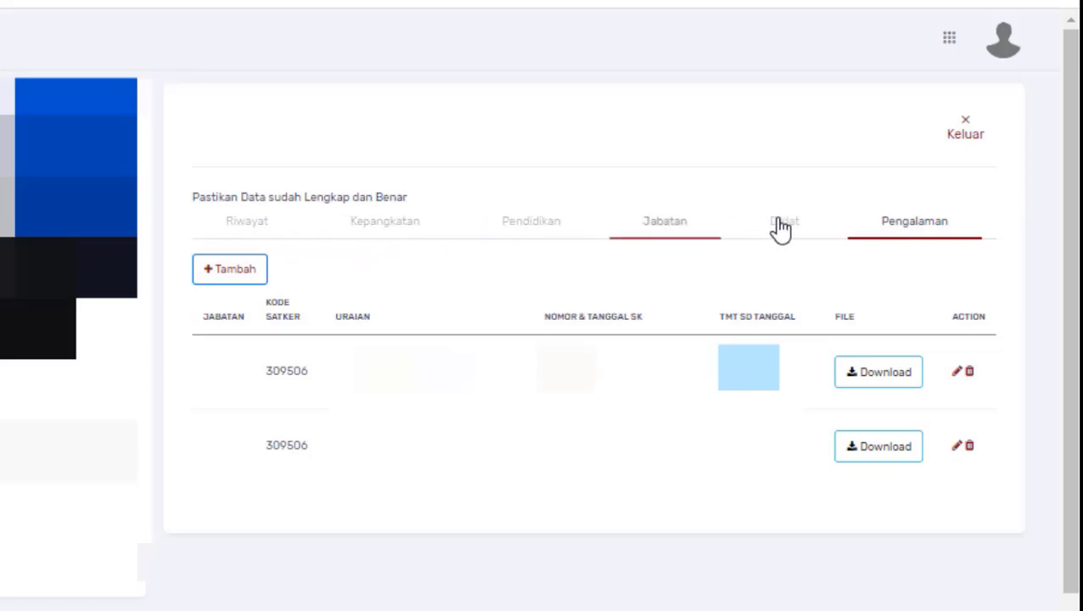
pyautogui.click(243, 240)
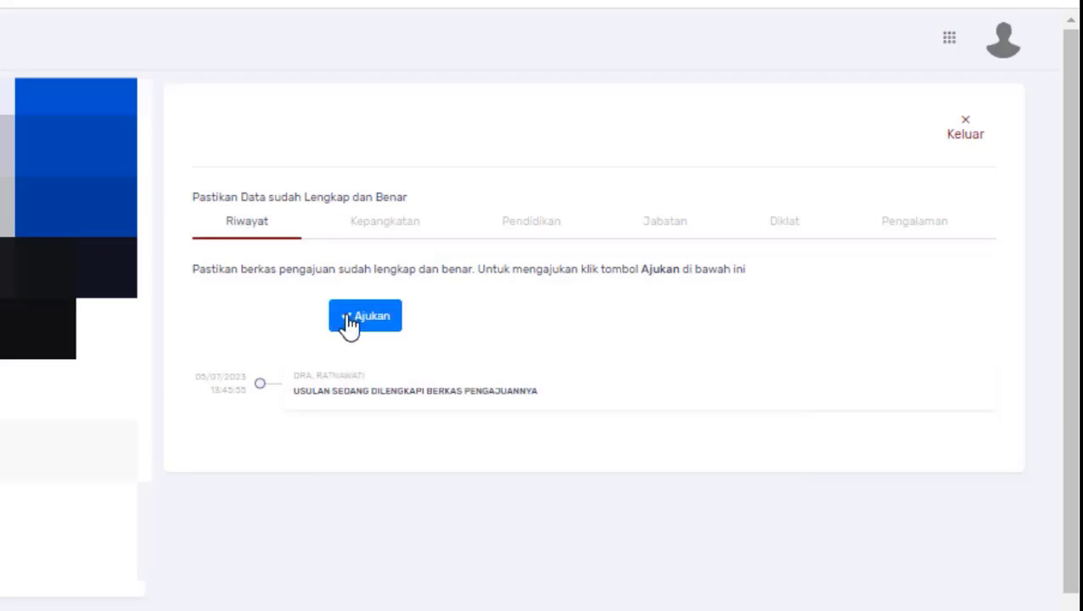
pyautogui.click(348, 322)
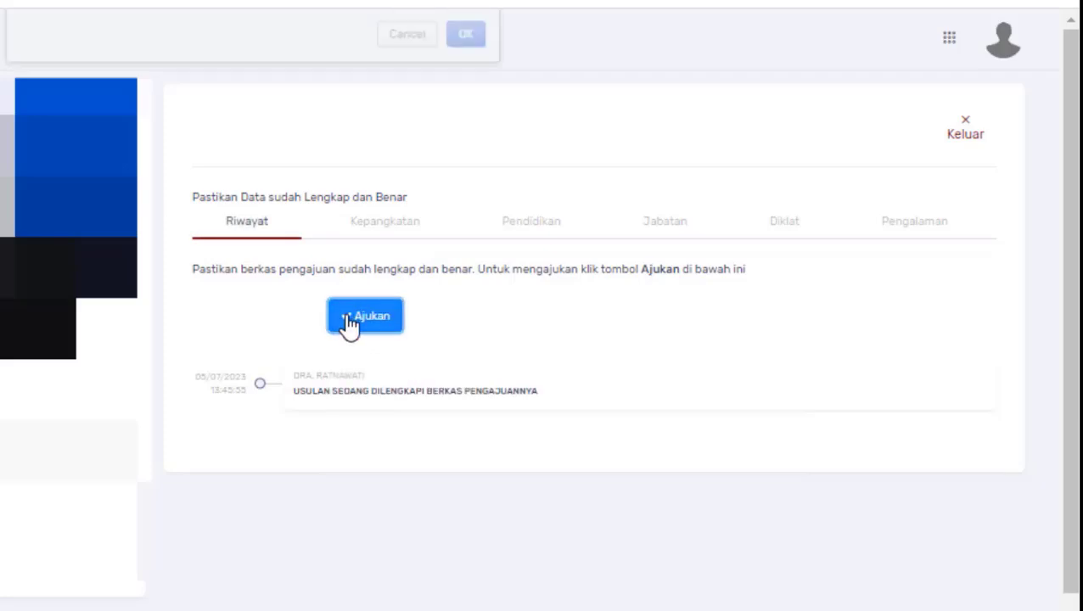
pyautogui.click(467, 133)
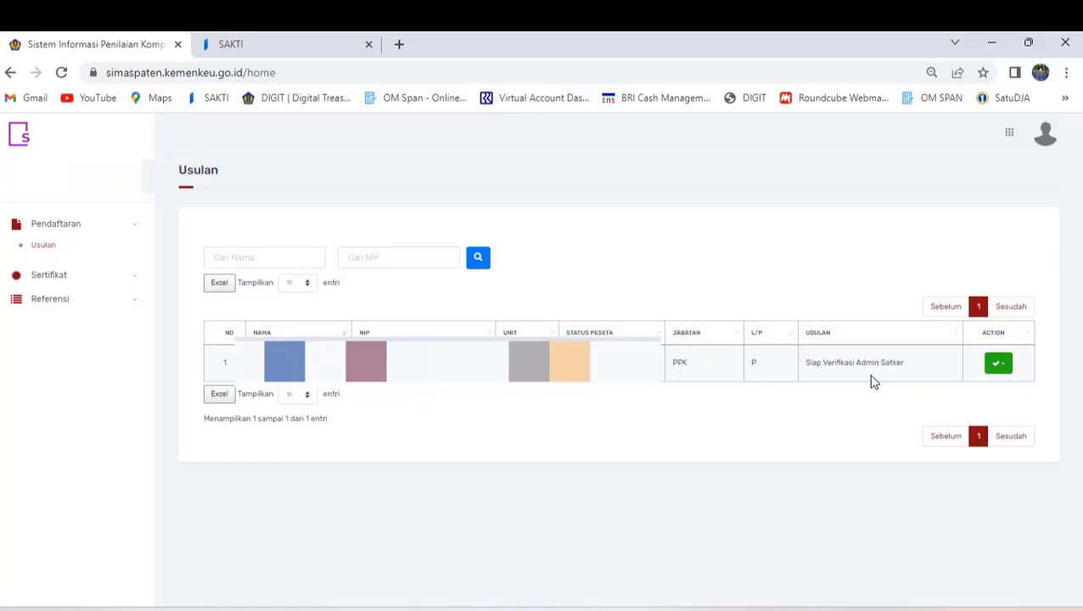
pyautogui.click(768, 606)
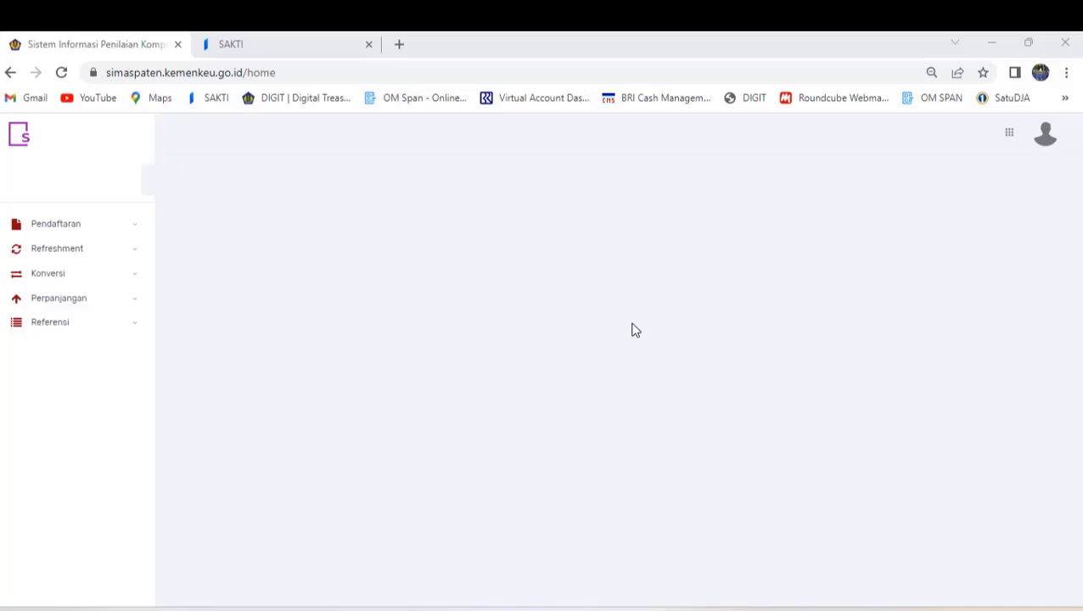
# With the satker admin account, start Verifikasi on the registration proposal whose status is Siap Verifikasi Admin Satker.
pyautogui.click(134, 227)
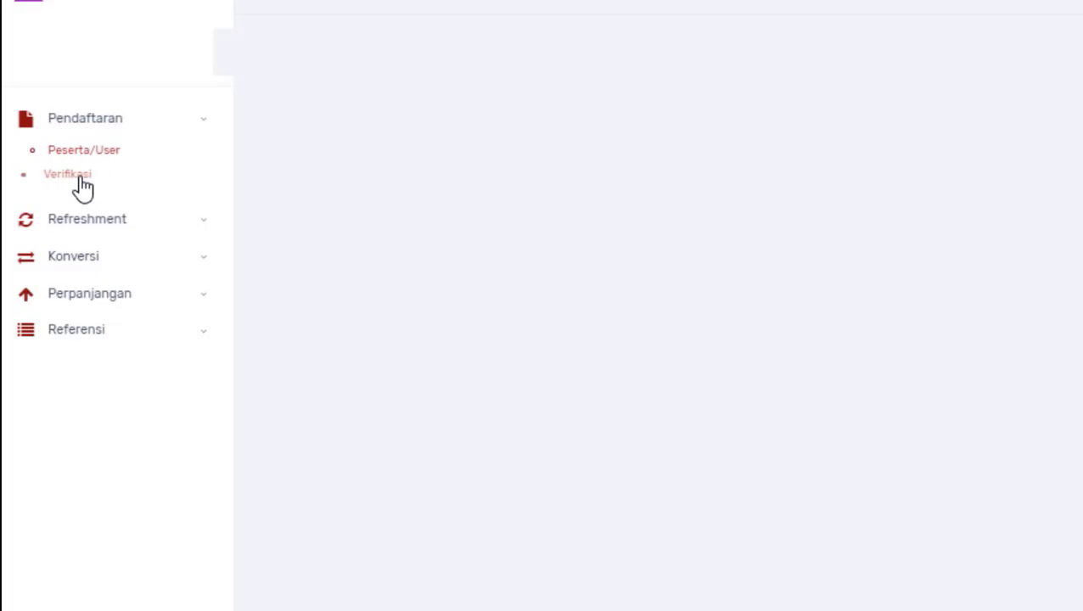
pyautogui.click(66, 214)
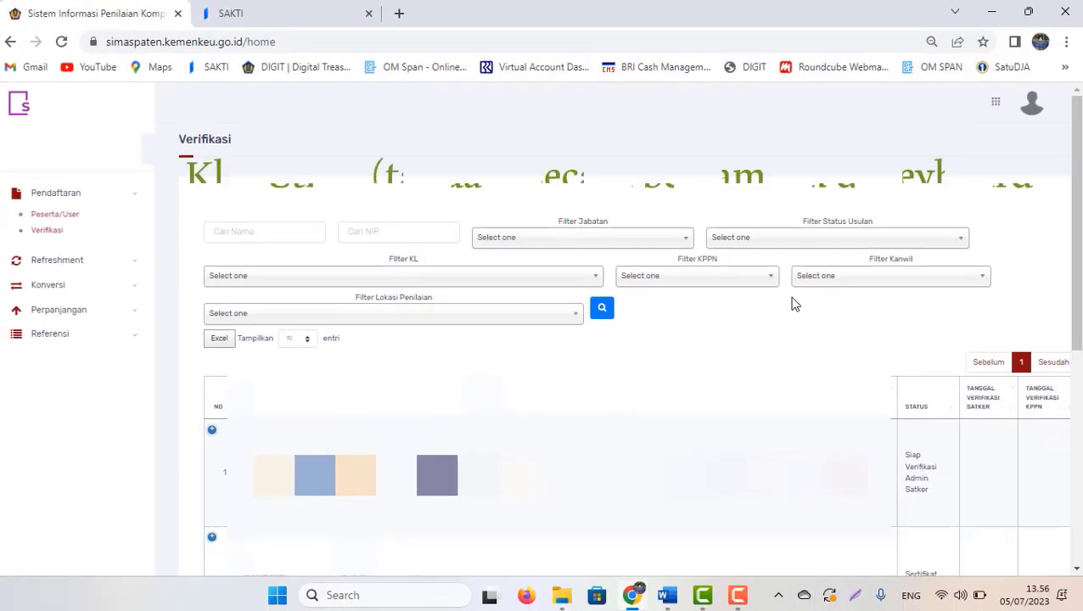
pyautogui.hotkey('ctrl', '-')
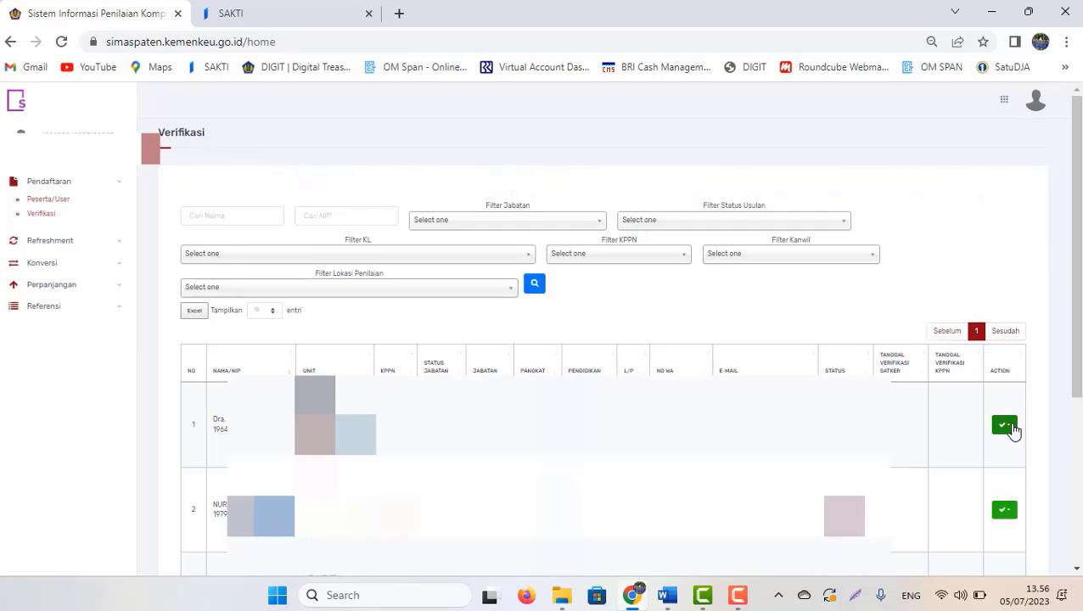
pyautogui.click(1006, 425)
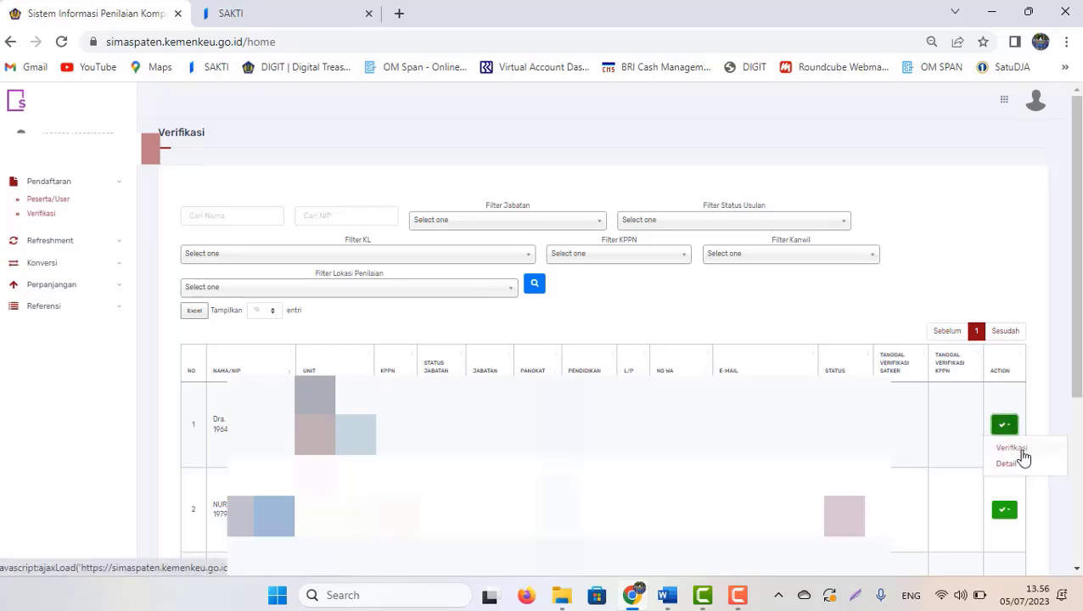
pyautogui.click(1023, 452)
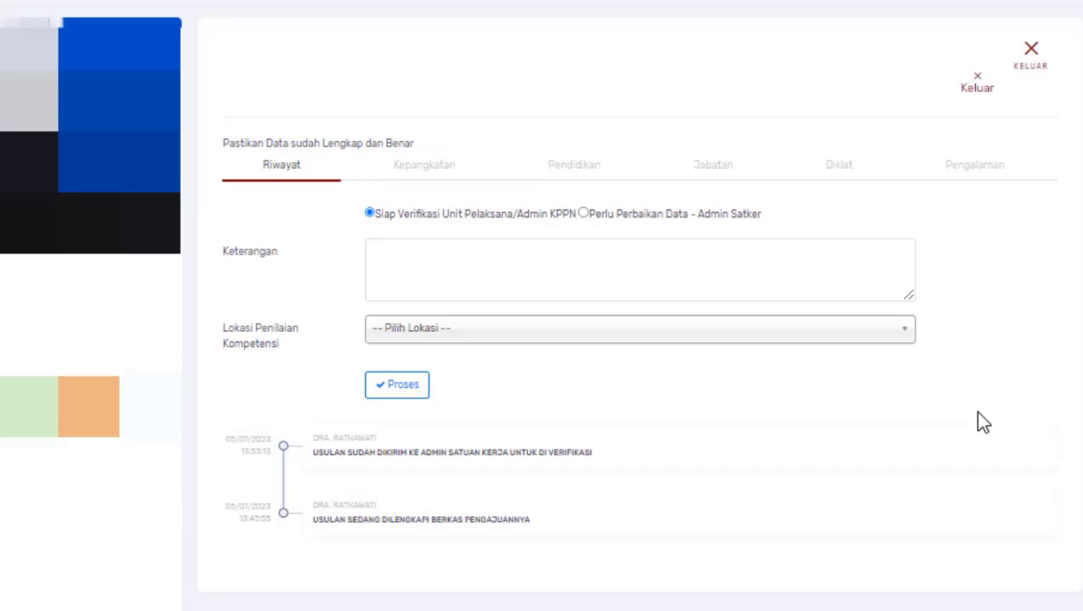
# Set Lokasi Penilaian Kompetensi to KPPN BARABAI and process the proposal as Siap Verifikasi Unit Pelaksana/Admin KPPN.
pyautogui.click(491, 339)
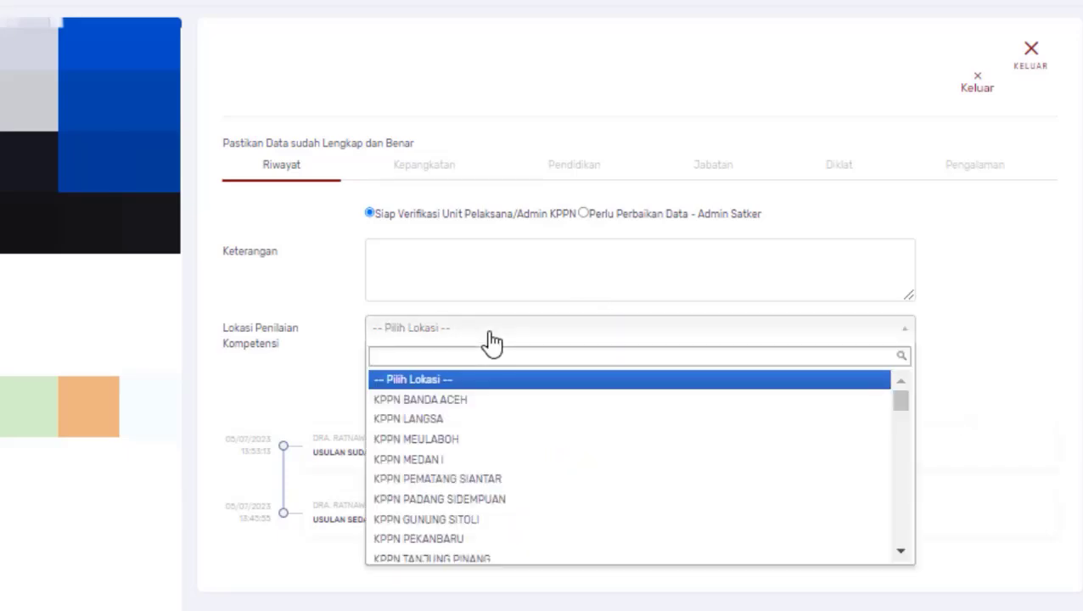
pyautogui.write('kpp')
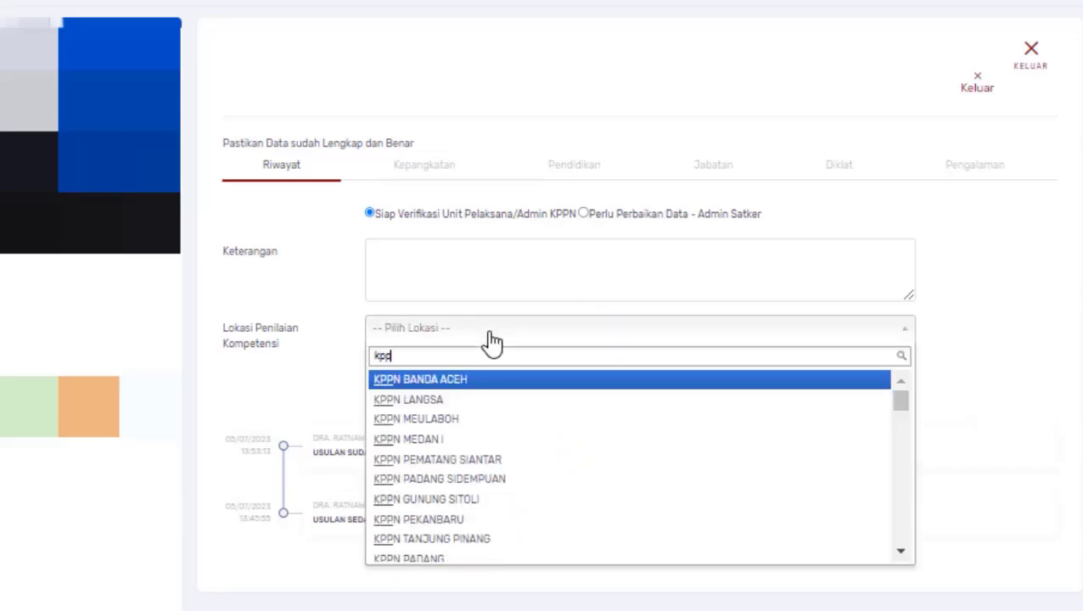
pyautogui.write('m')
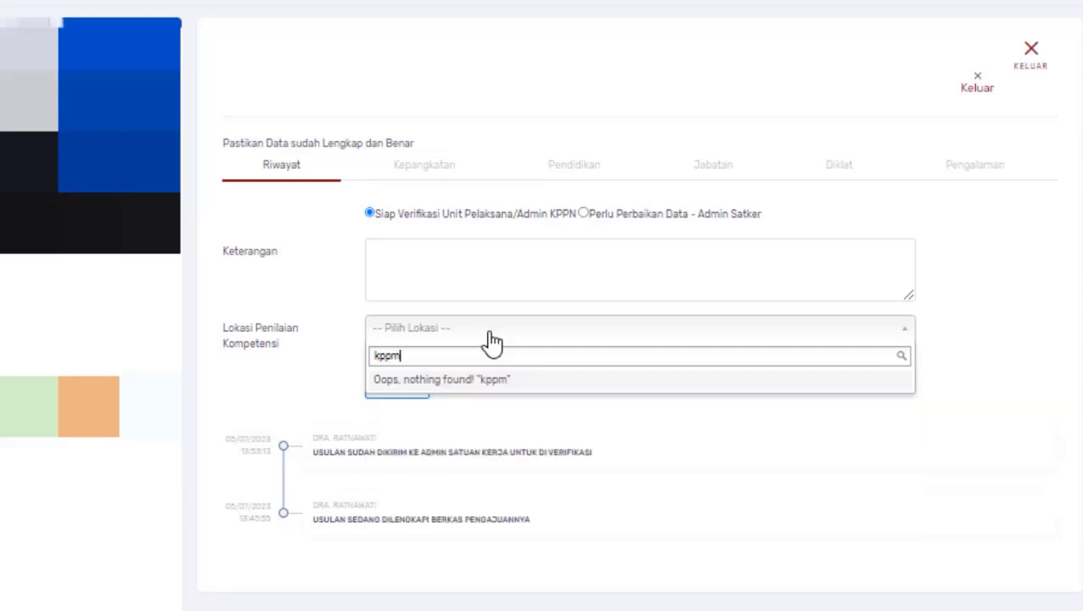
pyautogui.press('BackSpace')
pyautogui.write('n ba')
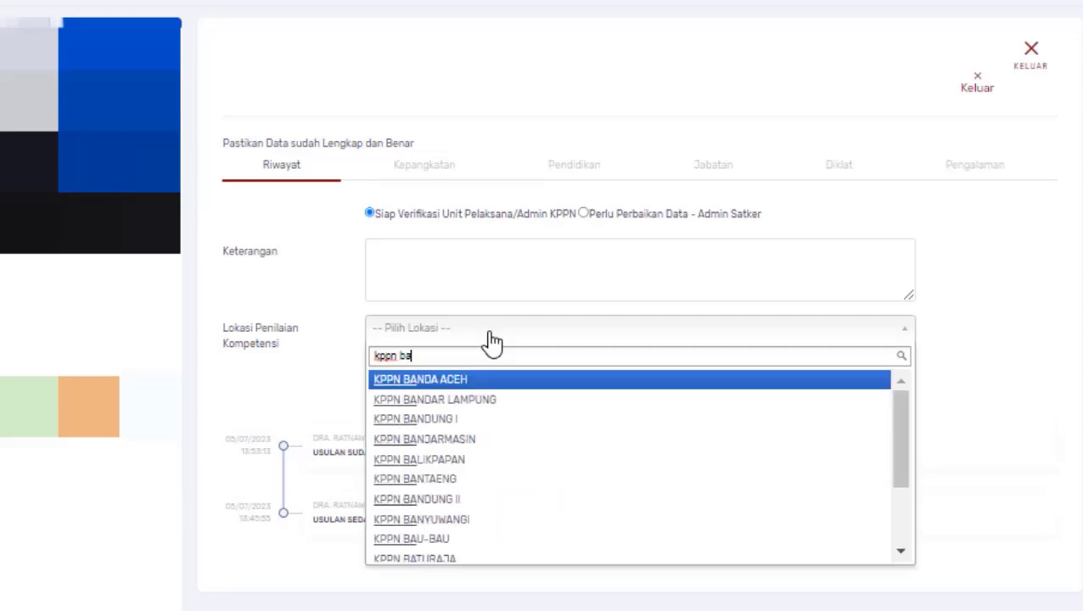
pyautogui.write('t')
pyautogui.press('BackSpace')
pyautogui.write('rba')
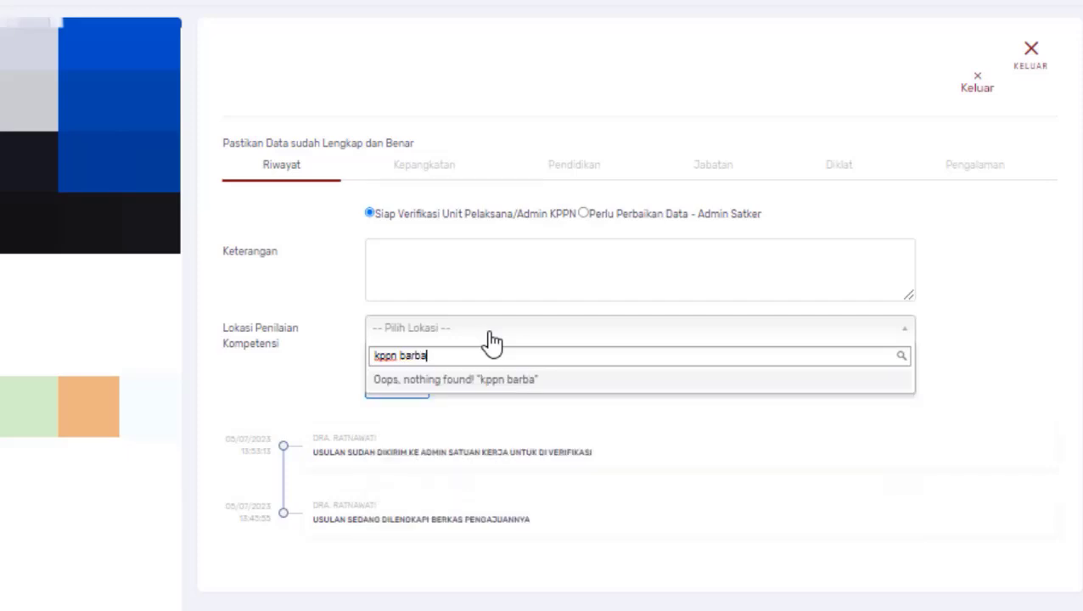
pyautogui.press('BackSpace')
pyautogui.press('BackSpace')
pyautogui.write('a')
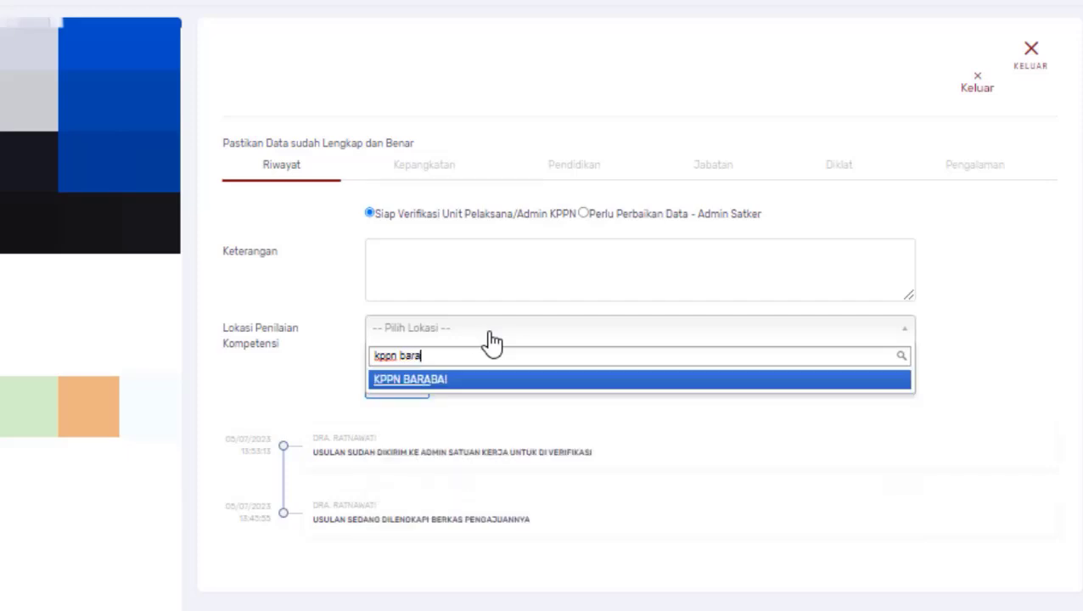
pyautogui.click(413, 381)
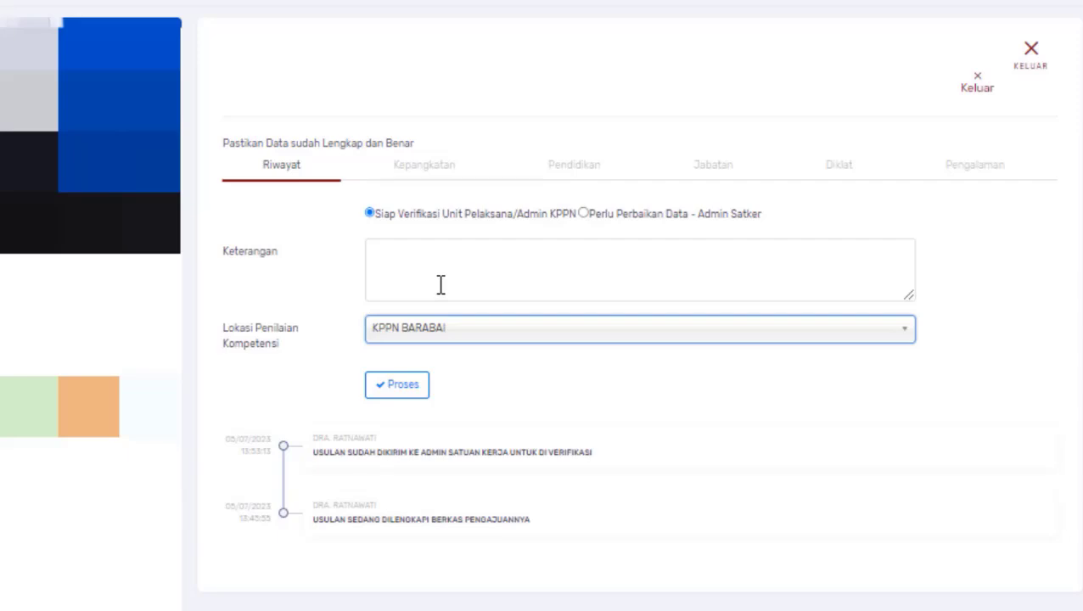
pyautogui.click(396, 386)
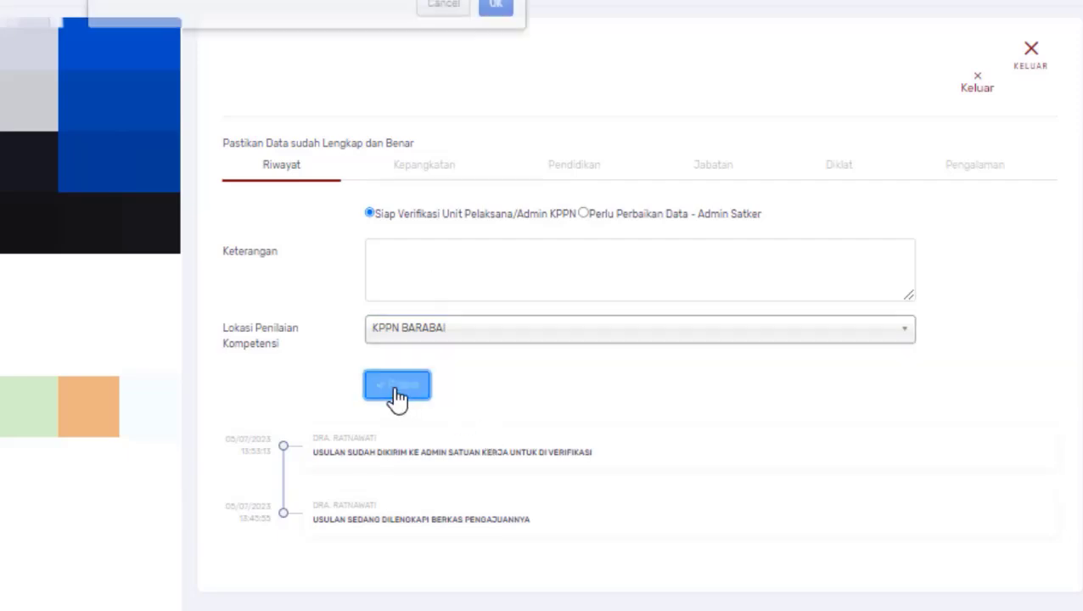
pyautogui.click(495, 58)
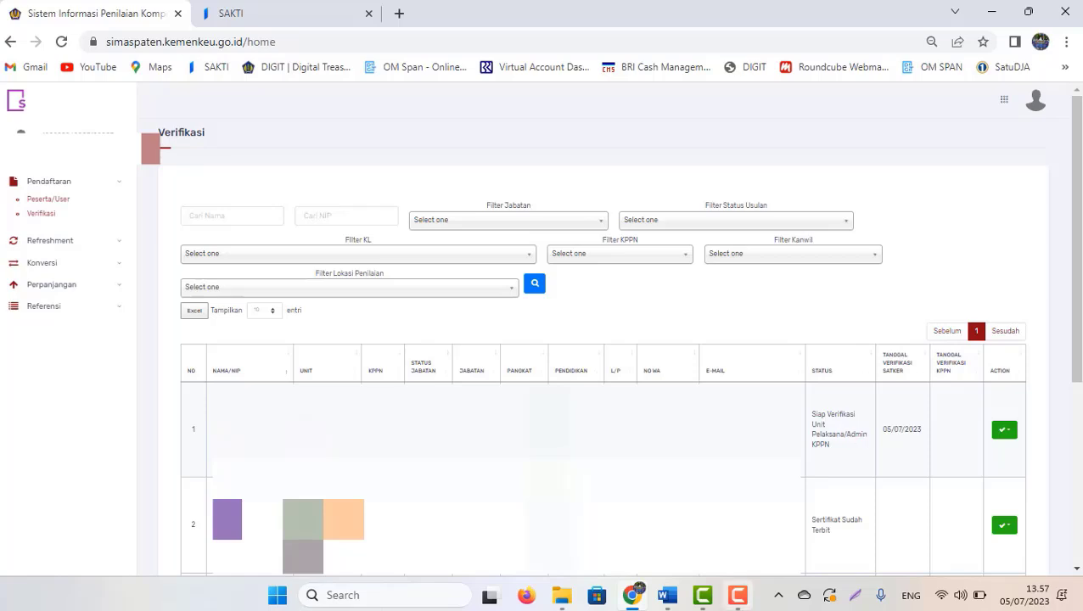
pyautogui.click(737, 595)
pyautogui.click(1047, 500)
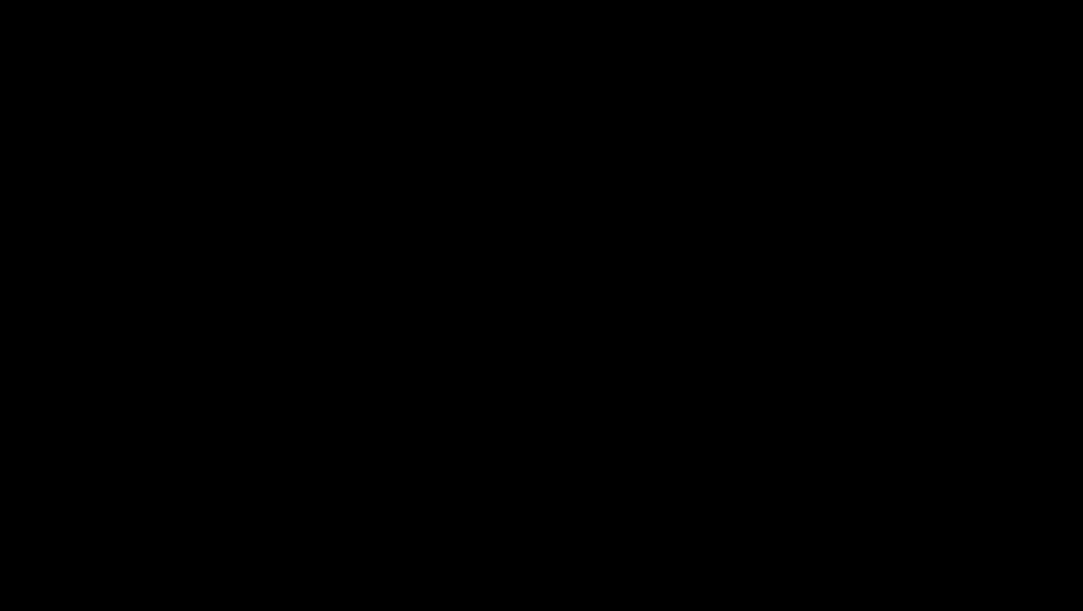